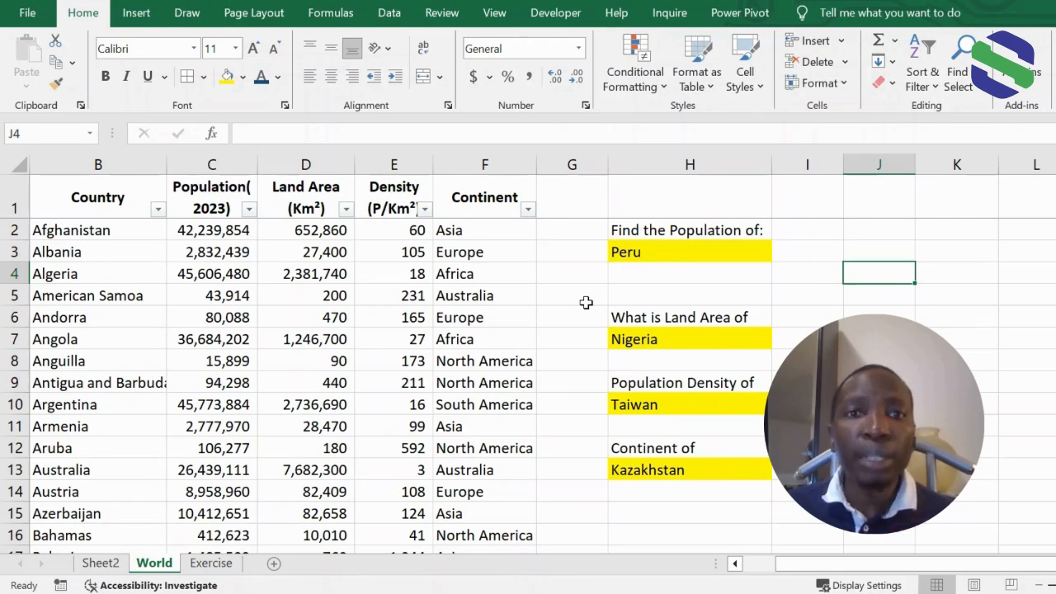
- Examine the country records on the World sheet, from the first rows through the countries starting with M
{"action": "scroll", "coordinate": [113, 267], "scroll_direction": "down", "scroll_amount": 3}
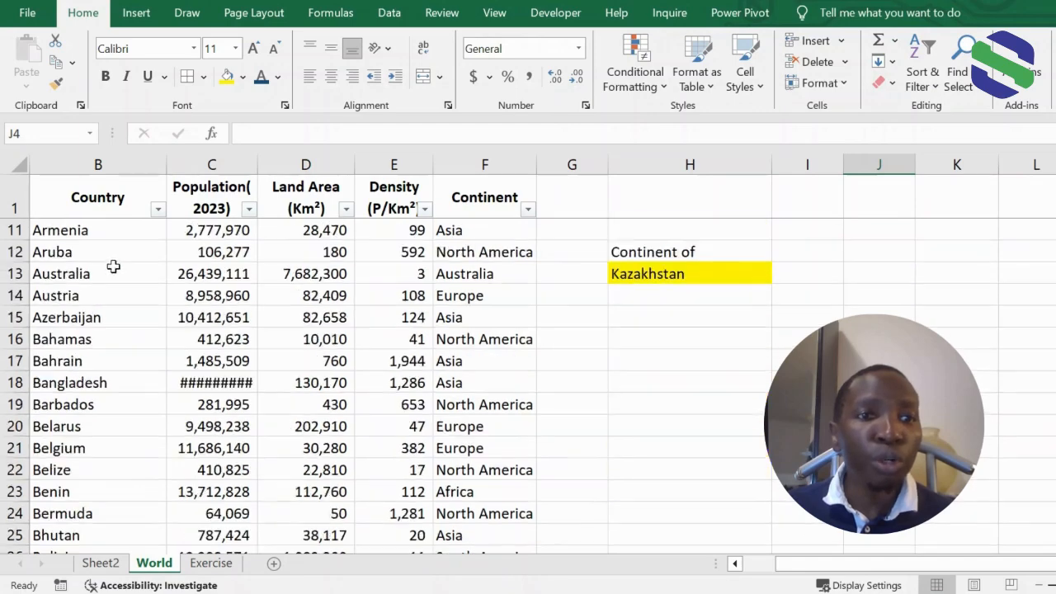
{"action": "scroll", "coordinate": [114, 267], "scroll_direction": "down", "scroll_amount": 14}
{"action": "scroll", "coordinate": [99, 361], "scroll_direction": "down", "scroll_amount": 14}
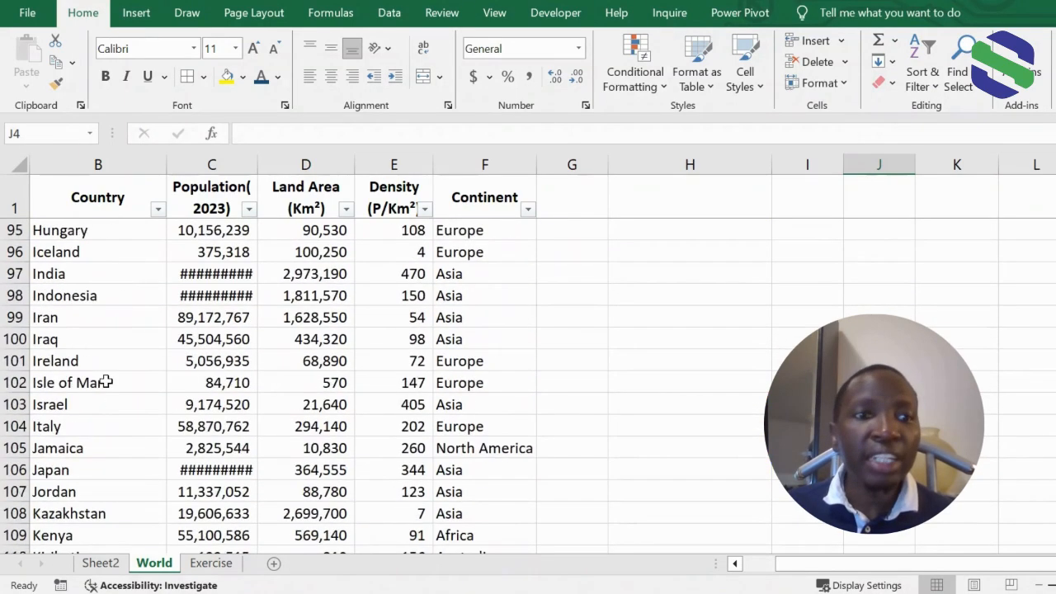
{"action": "scroll", "coordinate": [106, 382], "scroll_direction": "down", "scroll_amount": 5}
{"action": "scroll", "coordinate": [102, 382], "scroll_direction": "down", "scroll_amount": 2}
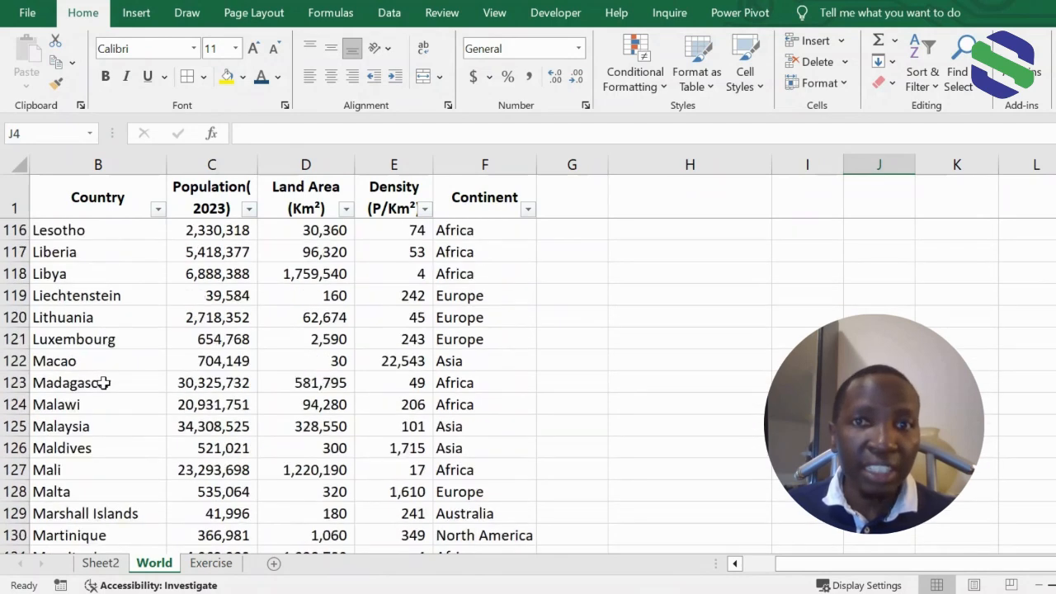
{"action": "scroll", "coordinate": [102, 382], "scroll_direction": "down", "scroll_amount": 2}
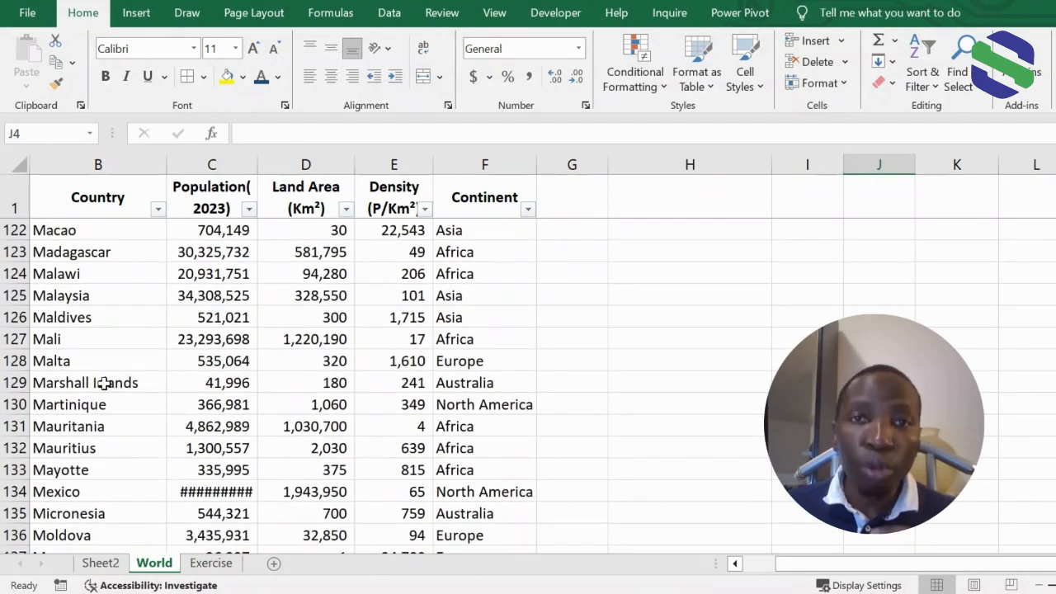
{"action": "scroll", "coordinate": [103, 382], "scroll_direction": "down", "scroll_amount": 2}
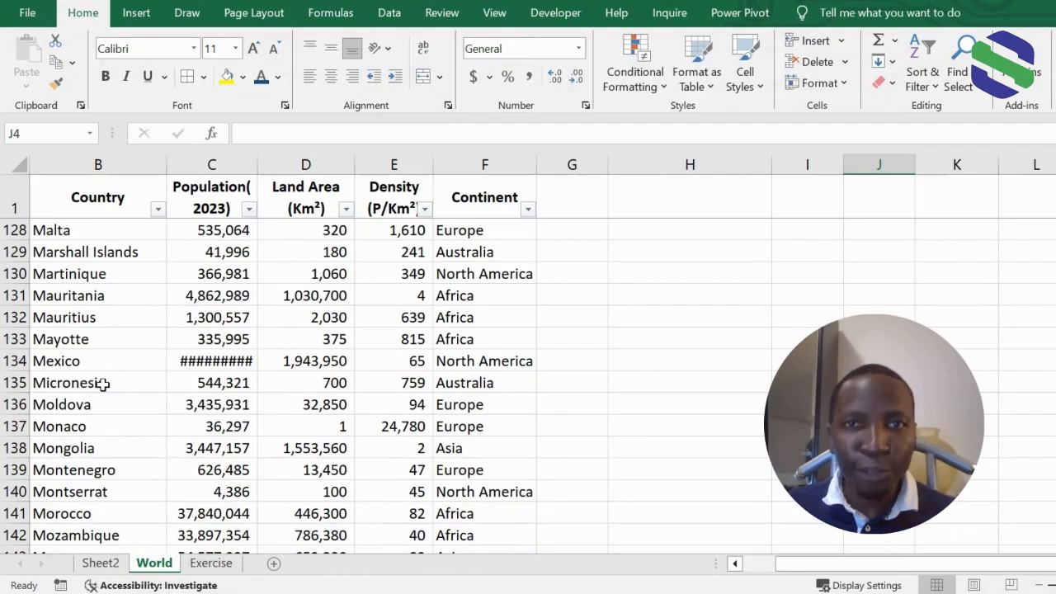
{"action": "scroll", "coordinate": [116, 373], "scroll_direction": "up", "scroll_amount": 14}
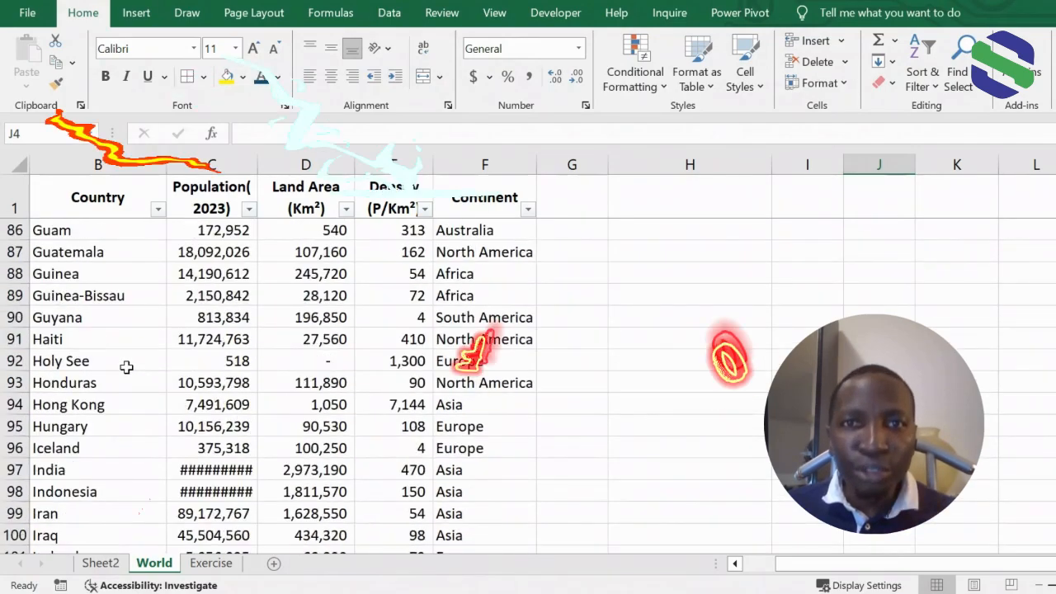
{"action": "scroll", "coordinate": [127, 367], "scroll_direction": "up", "scroll_amount": 9}
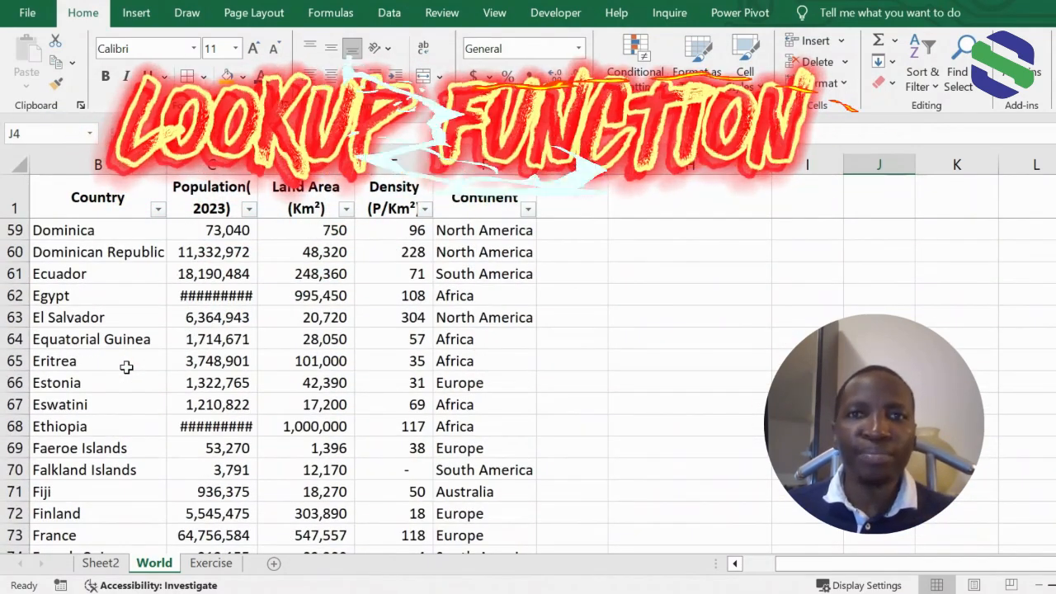
{"action": "scroll", "coordinate": [126, 366], "scroll_direction": "up", "scroll_amount": 15}
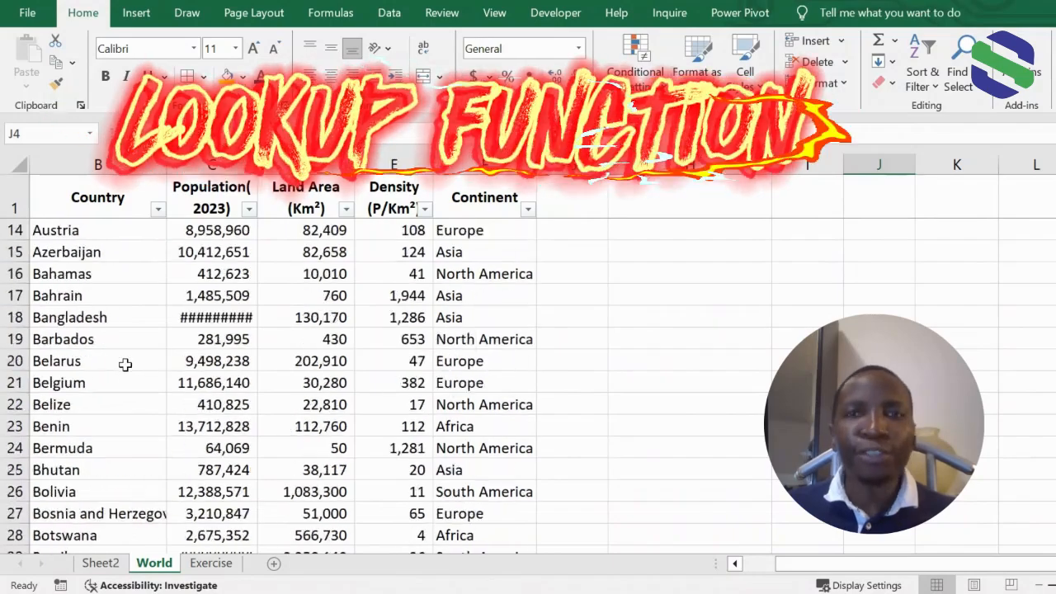
{"action": "scroll", "coordinate": [125, 366], "scroll_direction": "up", "scroll_amount": 4}
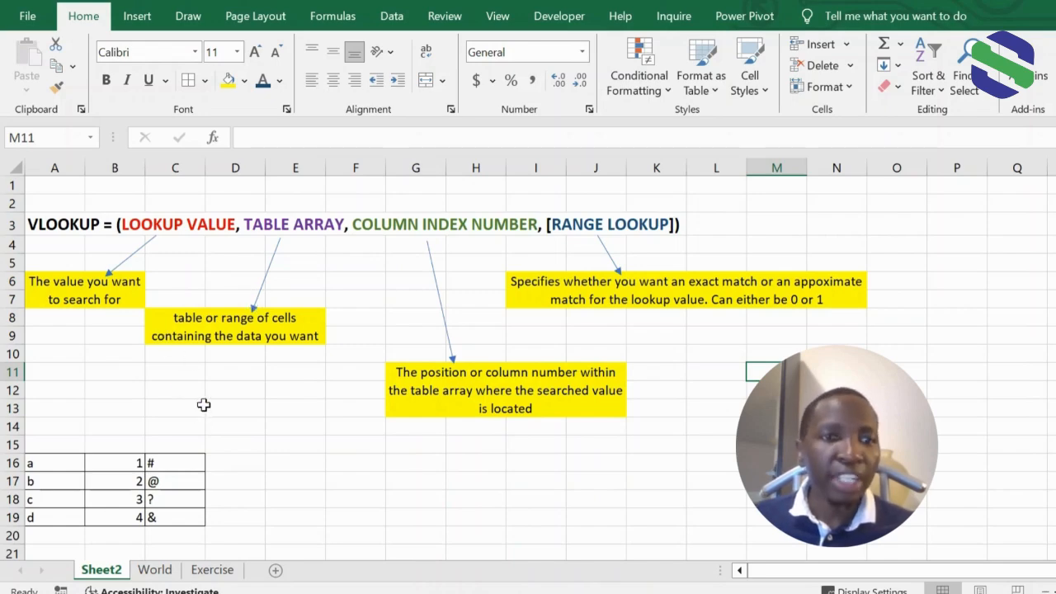
- Review the VLOOKUP argument notes on Sheet2 and highlight the lookup value c and the sample table A16:C19
{"action": "scroll", "coordinate": [213, 391], "scroll_direction": "down", "scroll_amount": 2}
{"action": "scroll", "coordinate": [347, 430], "scroll_direction": "down", "scroll_amount": 1}
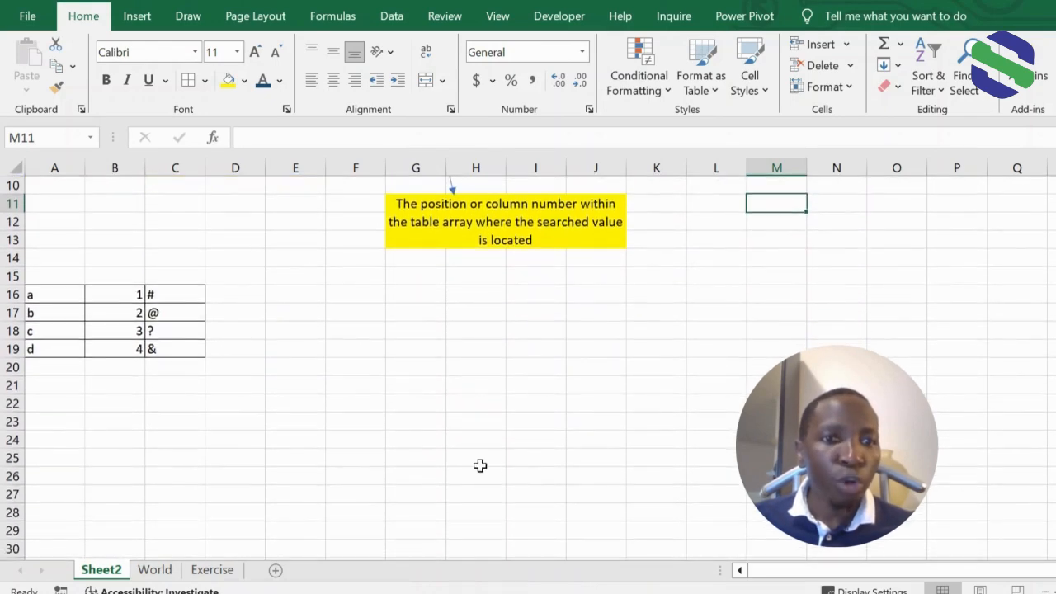
{"action": "scroll", "coordinate": [281, 409], "scroll_direction": "up", "scroll_amount": 2}
{"action": "scroll", "coordinate": [281, 409], "scroll_direction": "up", "scroll_amount": 1}
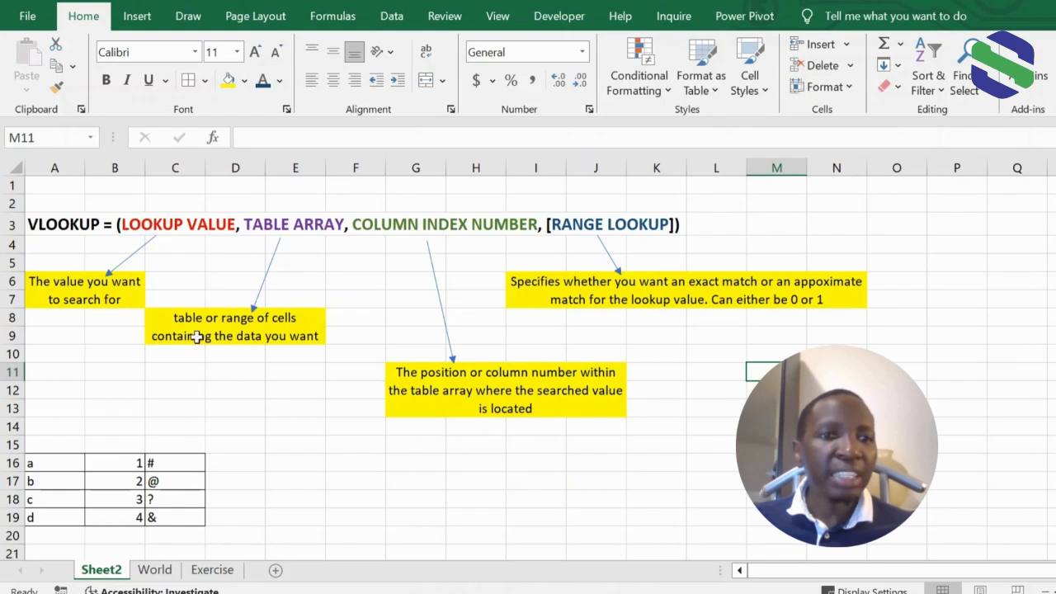
{"action": "left_click", "coordinate": [56, 499]}
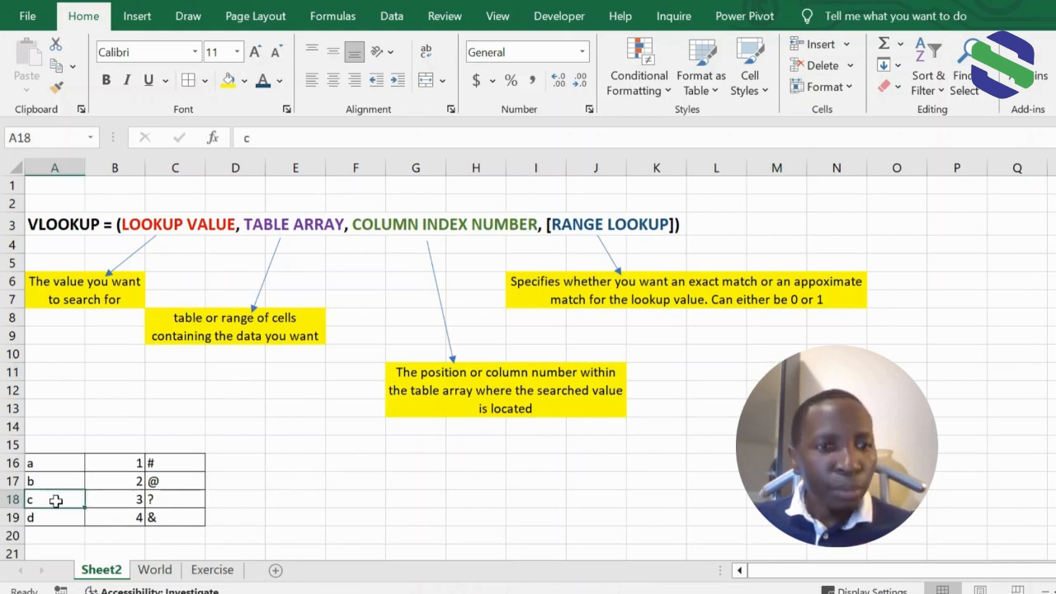
{"action": "left_click_drag", "start_coordinate": [48, 463], "coordinate": [167, 517]}
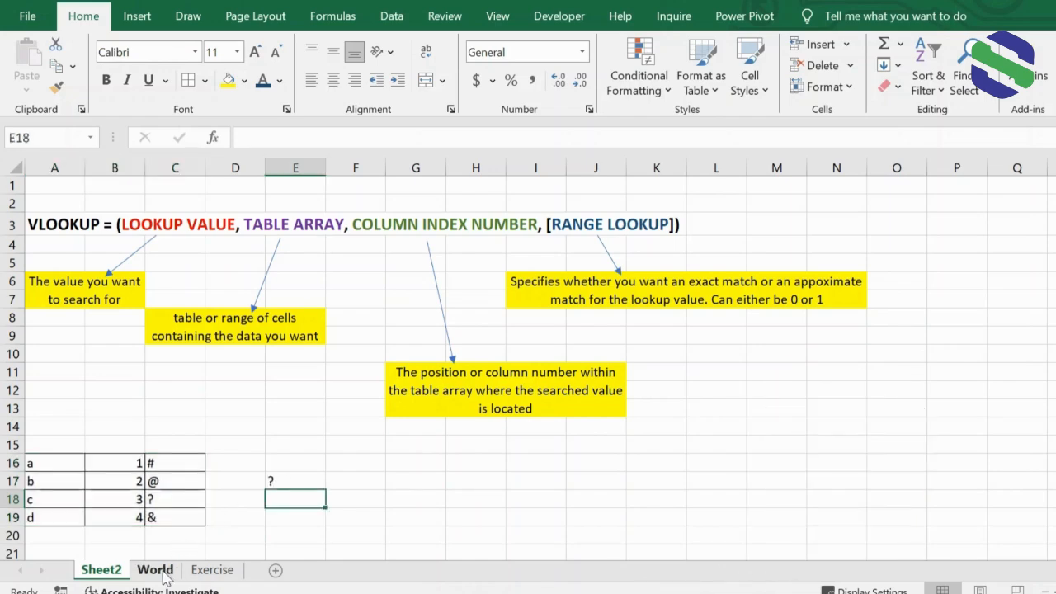
- Open the World sheet, look over the country table and select cell I3 beside Peru
{"action": "left_click", "coordinate": [155, 569]}
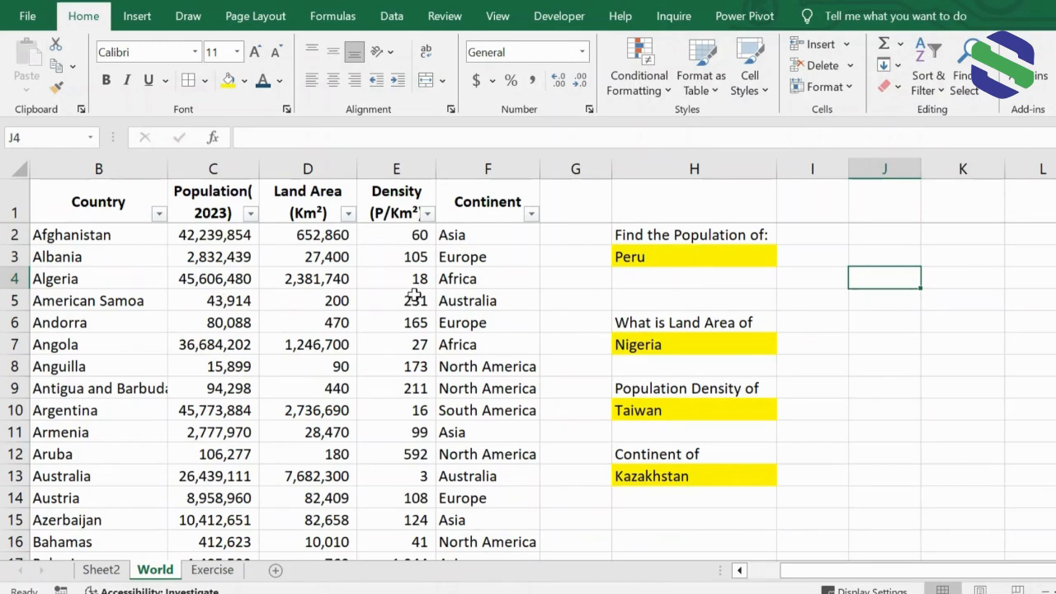
{"action": "scroll", "coordinate": [149, 395], "scroll_direction": "down", "scroll_amount": 1}
{"action": "scroll", "coordinate": [149, 395], "scroll_direction": "down", "scroll_amount": 5}
{"action": "scroll", "coordinate": [149, 401], "scroll_direction": "up", "scroll_amount": 4}
{"action": "scroll", "coordinate": [149, 407], "scroll_direction": "up", "scroll_amount": 3}
{"action": "left_click", "coordinate": [807, 256]}
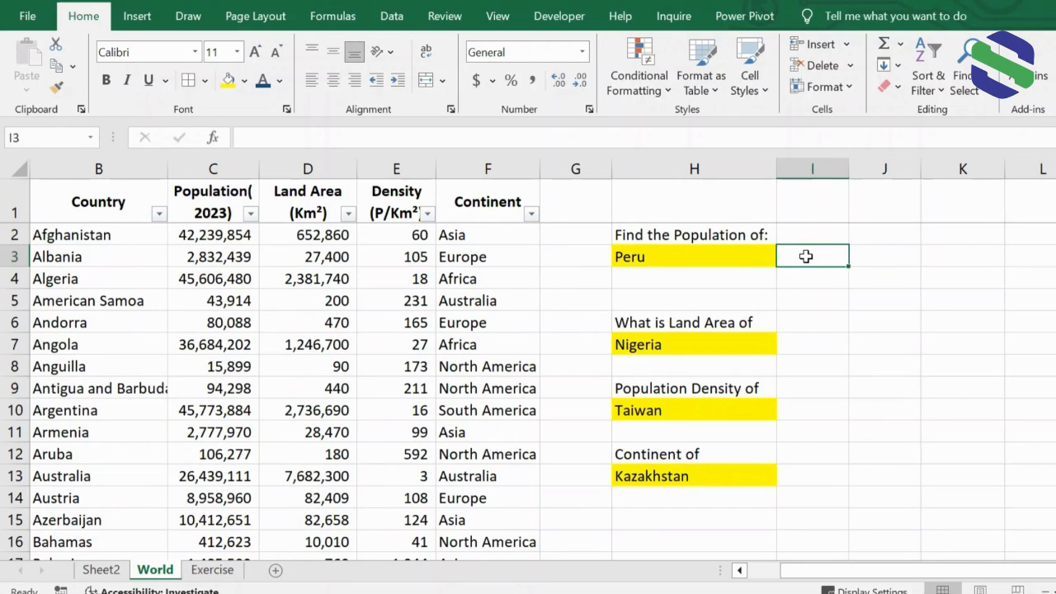
{"action": "type", "text": "=vloo"}
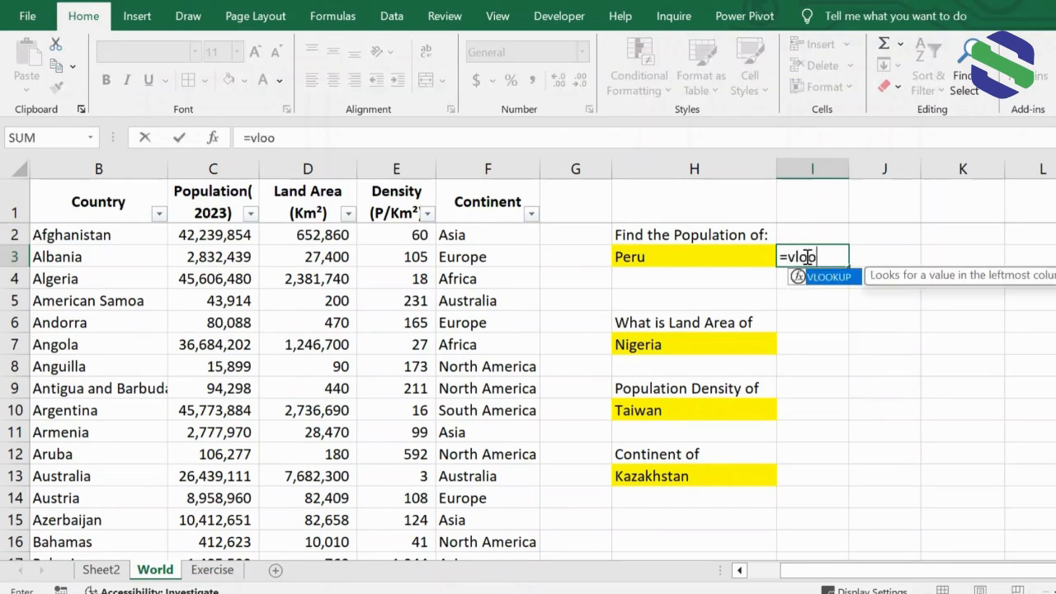
{"action": "type", "text": "kup"}
{"action": "key", "text": "BackSpace"}
{"action": "key", "text": "BackSpace"}
{"action": "key", "text": "BackSpace"}
{"action": "key", "text": "BackSpace"}
{"action": "key", "text": "BackSpace"}
{"action": "key", "text": "BackSpace"}
{"action": "key", "text": "BackSpace"}
{"action": "key", "text": "BackSpace"}
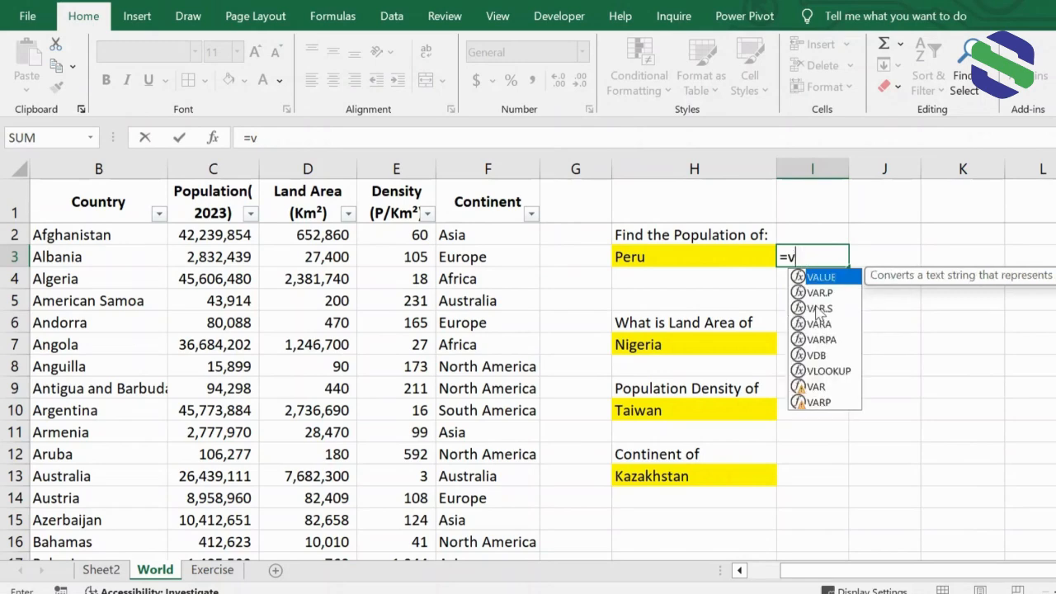
{"action": "key", "text": "Escape"}
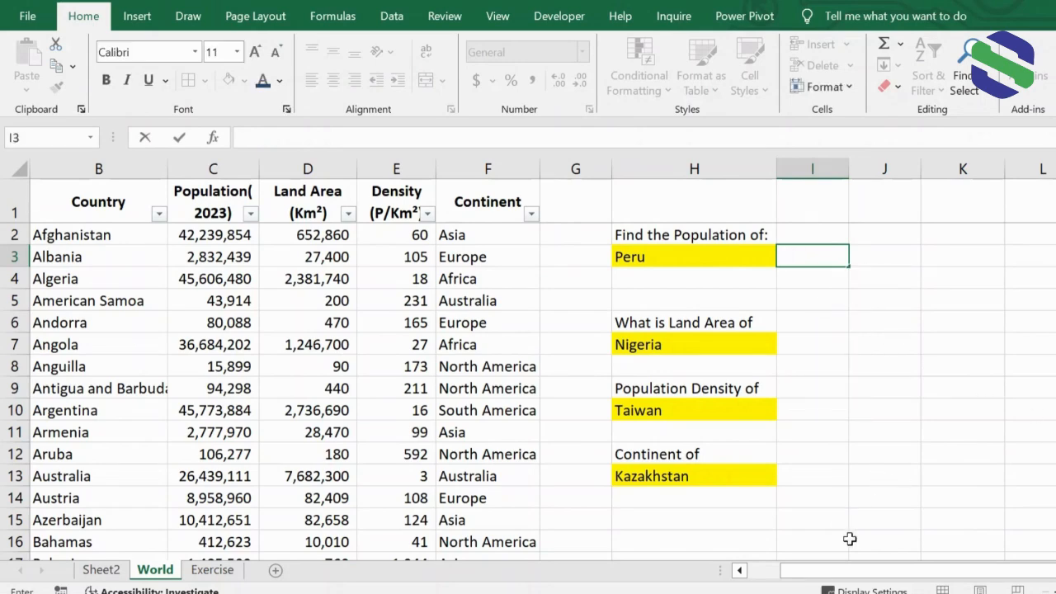
- Enter the formula =VLOOKUP(H3,B:F,2,0) in cell I3 to find Peru's population
{"action": "left_click_drag", "start_coordinate": [939, 578], "coordinate": [792, 569]}
{"action": "type", "text": "="}
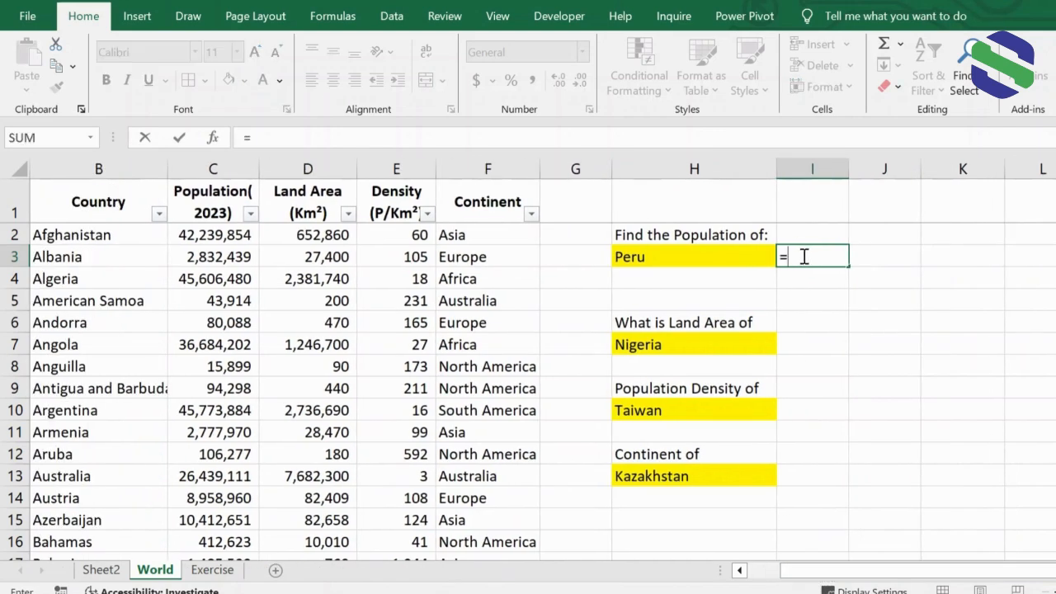
{"action": "type", "text": "vlookup("}
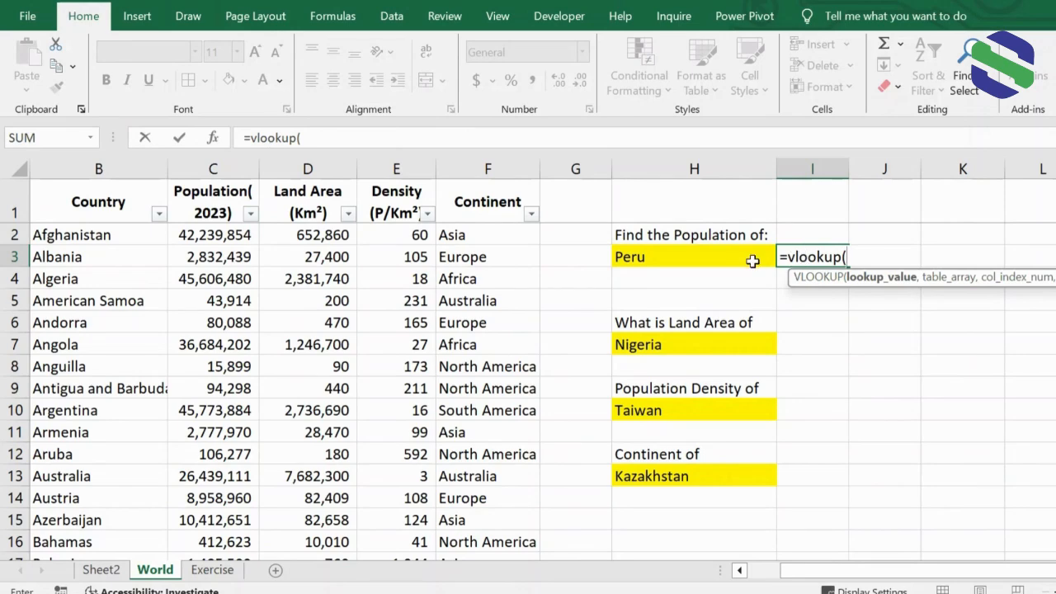
{"action": "left_click", "coordinate": [670, 258]}
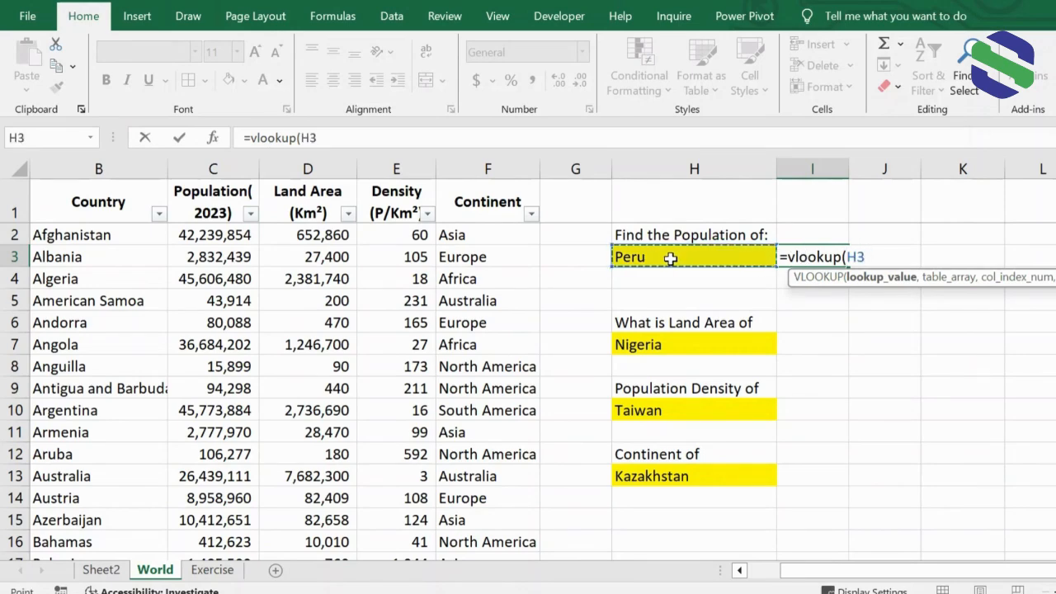
{"action": "type", "text": ","}
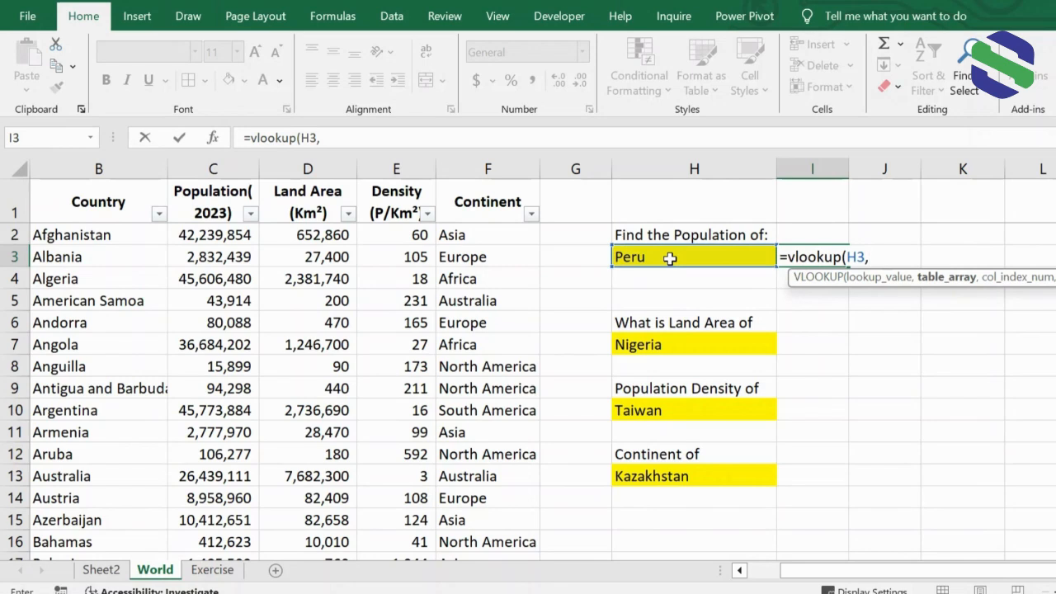
{"action": "left_click", "coordinate": [88, 172]}
{"action": "left_click_drag", "start_coordinate": [89, 172], "coordinate": [472, 164]}
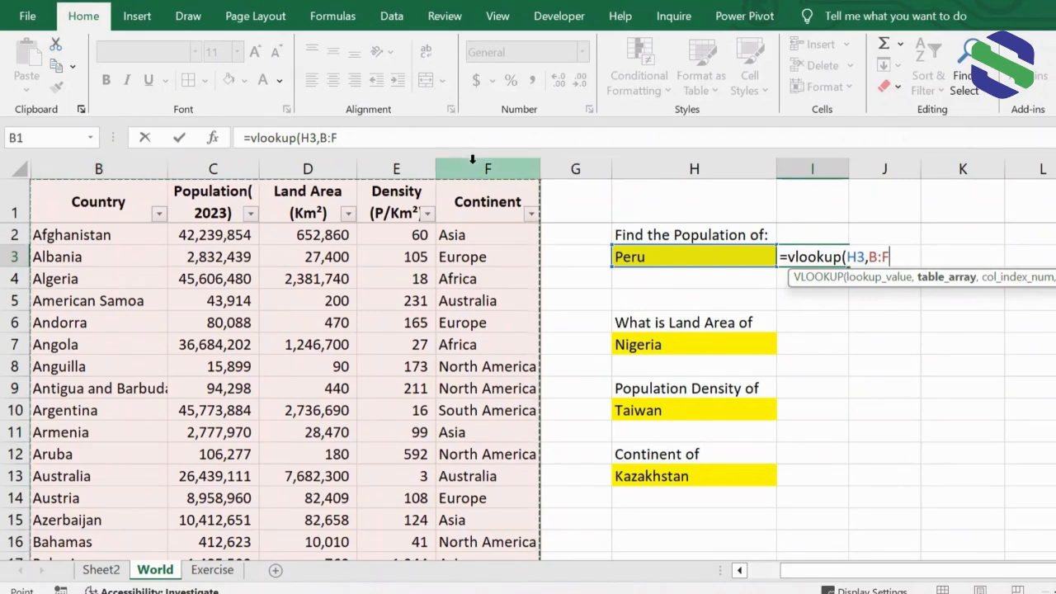
{"action": "type", "text": ","}
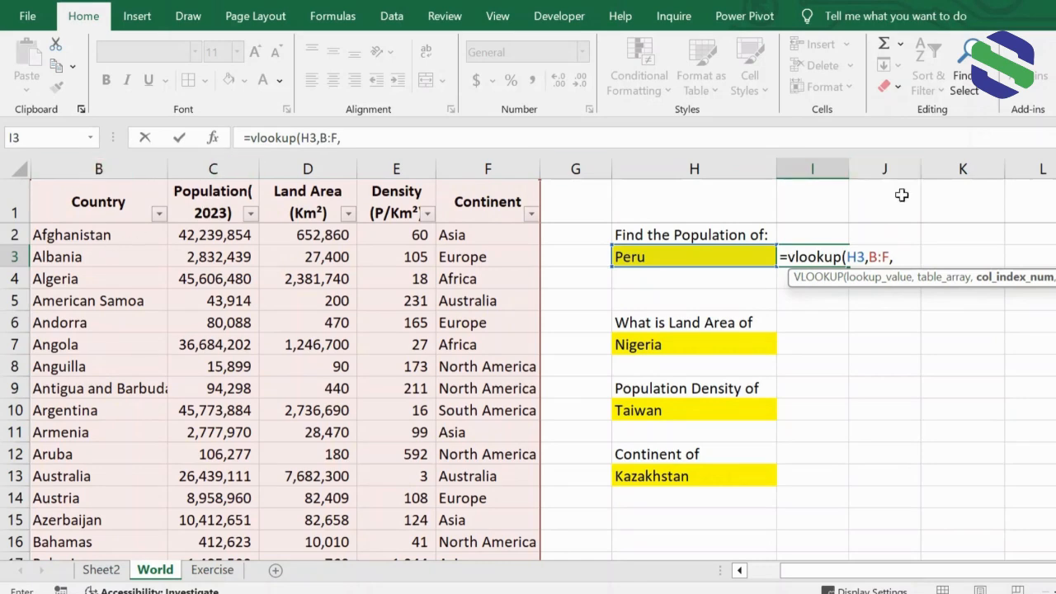
{"action": "type", "text": "2,0"}
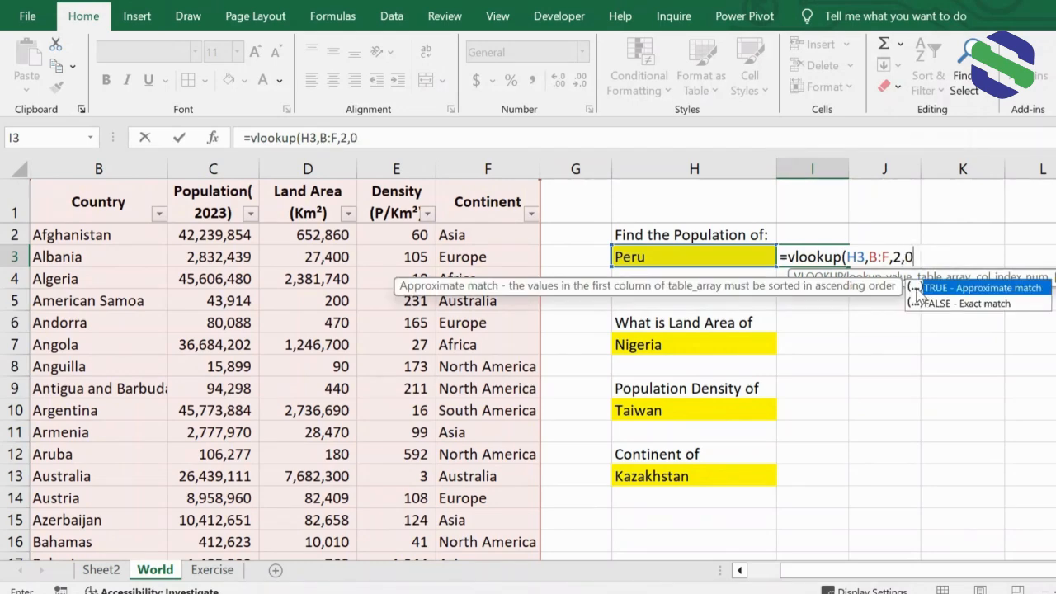
{"action": "type", "text": ")"}
{"action": "key", "text": "Return"}
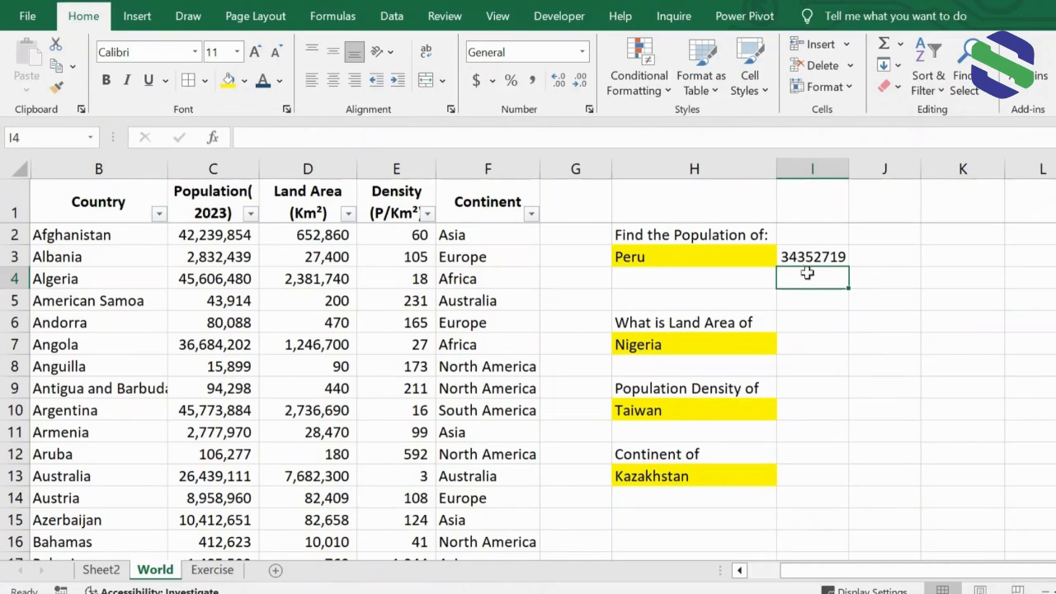
- Locate Peru's population in the country table and compare it with the formula result in I3
{"action": "scroll", "coordinate": [164, 442], "scroll_direction": "down", "scroll_amount": 16}
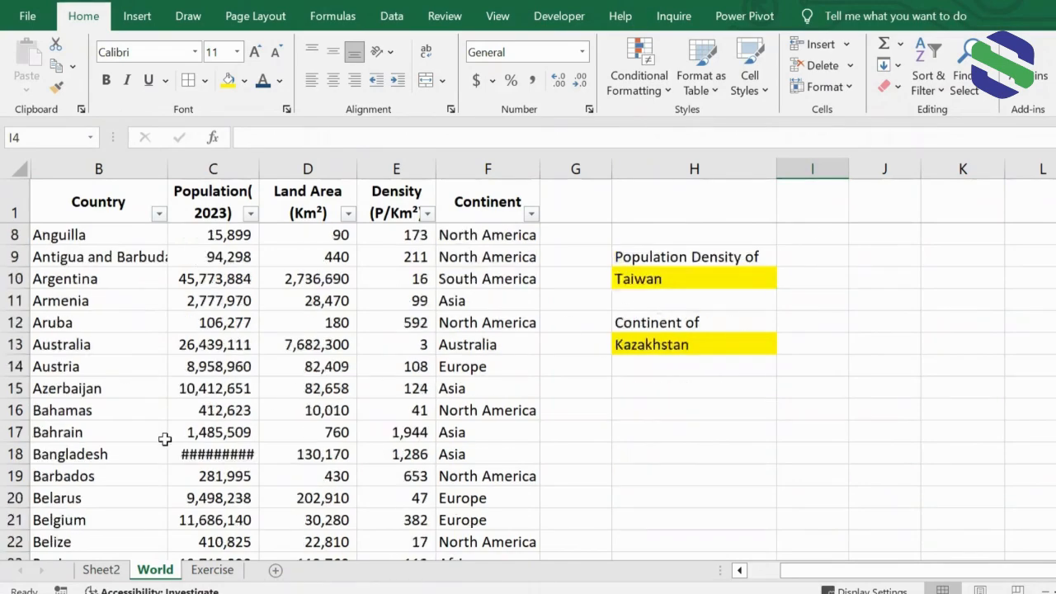
{"action": "scroll", "coordinate": [165, 446], "scroll_direction": "down", "scroll_amount": 17}
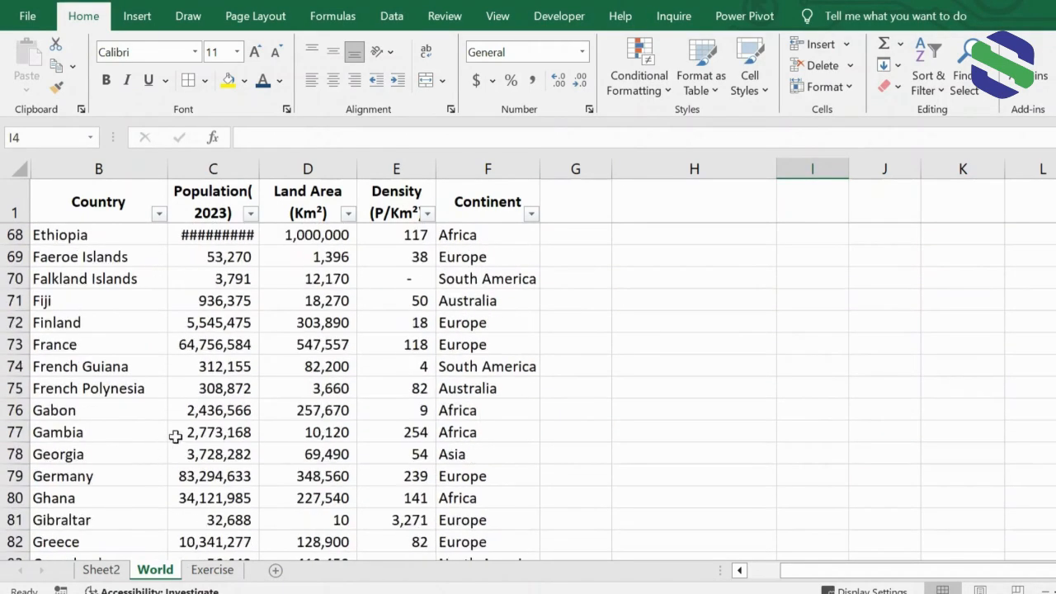
{"action": "scroll", "coordinate": [169, 445], "scroll_direction": "down", "scroll_amount": 19}
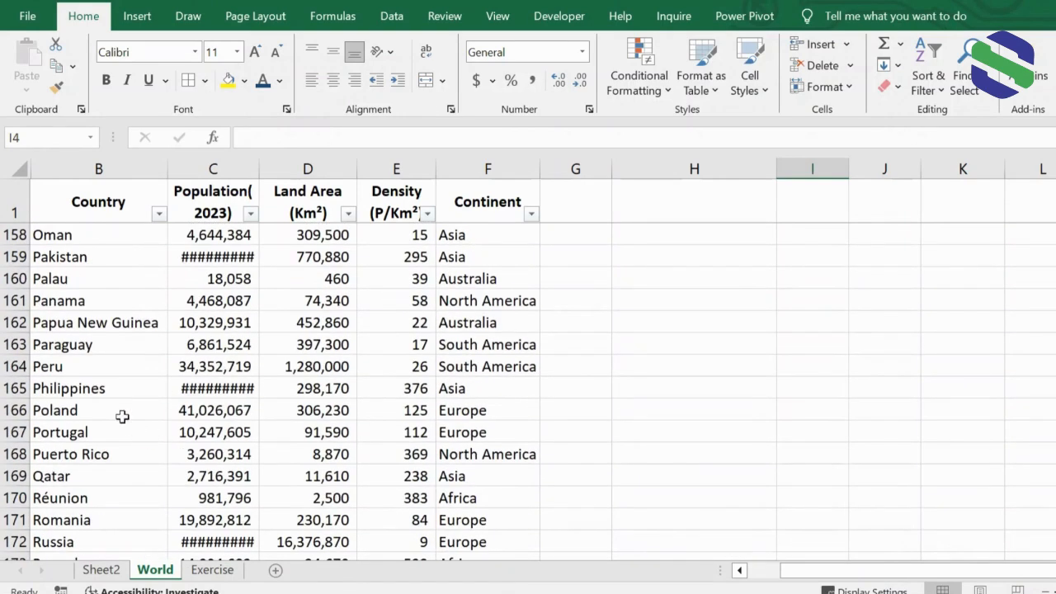
{"action": "left_click", "coordinate": [218, 368]}
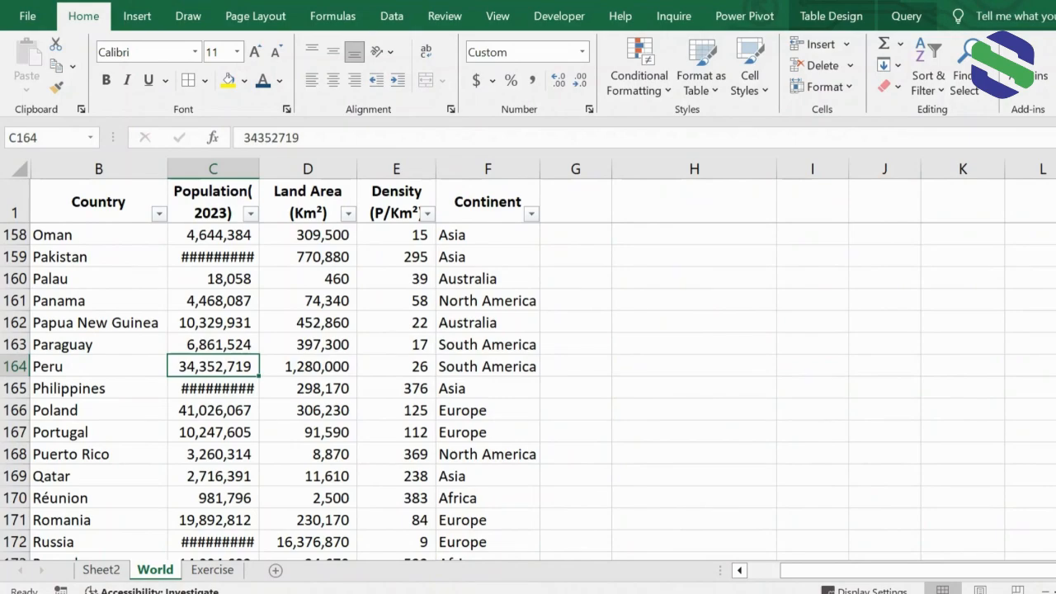
{"action": "scroll", "coordinate": [743, 393], "scroll_direction": "up", "scroll_amount": 20}
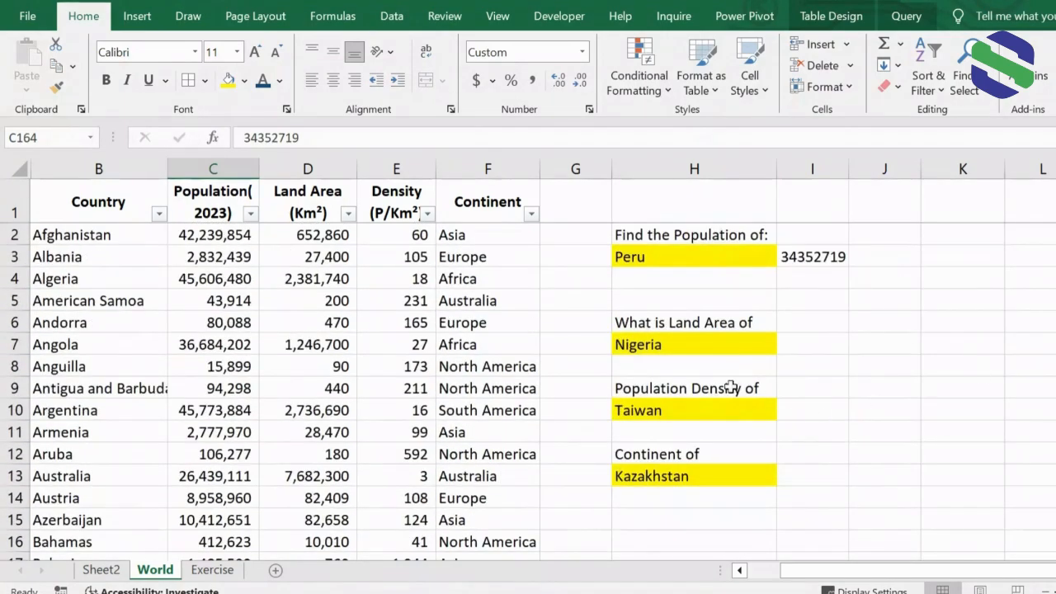
{"action": "left_click", "coordinate": [810, 262]}
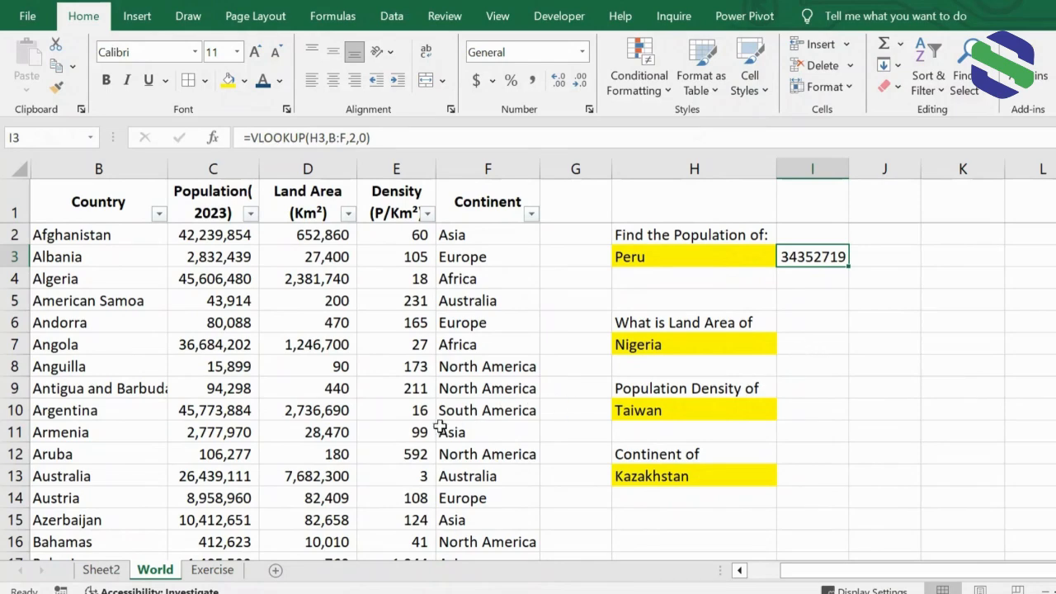
- Enter the formula =VLOOKUP(H7,B:F,3,0) in cell I7 to find Nigeria's land area, and compare it with the formula in I3
{"action": "scroll", "coordinate": [126, 364], "scroll_direction": "down", "scroll_amount": 6}
{"action": "scroll", "coordinate": [125, 364], "scroll_direction": "down", "scroll_amount": 5}
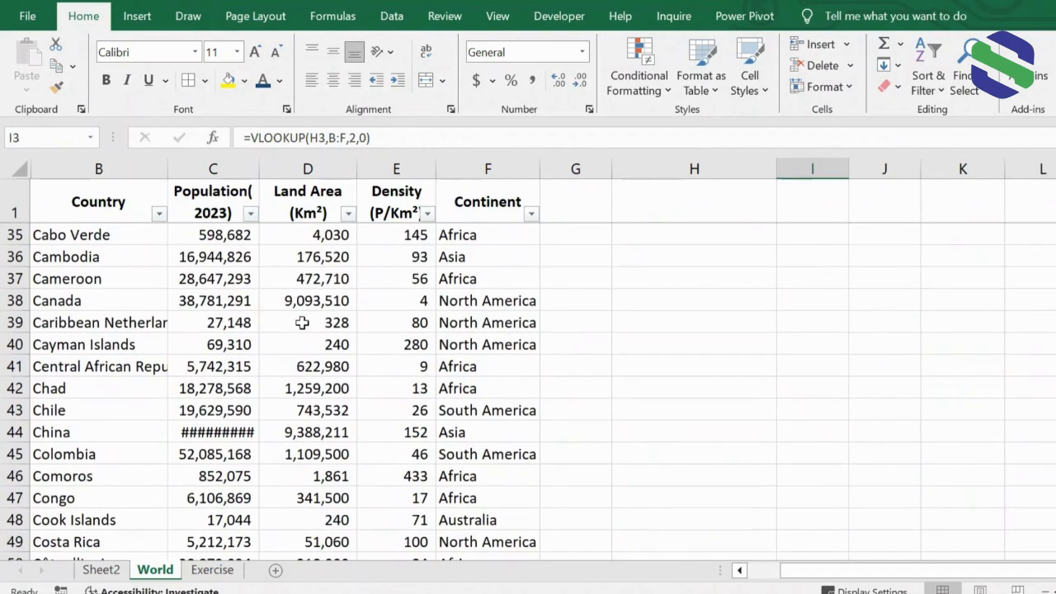
{"action": "scroll", "coordinate": [346, 332], "scroll_direction": "up", "scroll_amount": 5}
{"action": "scroll", "coordinate": [347, 331], "scroll_direction": "up", "scroll_amount": 6}
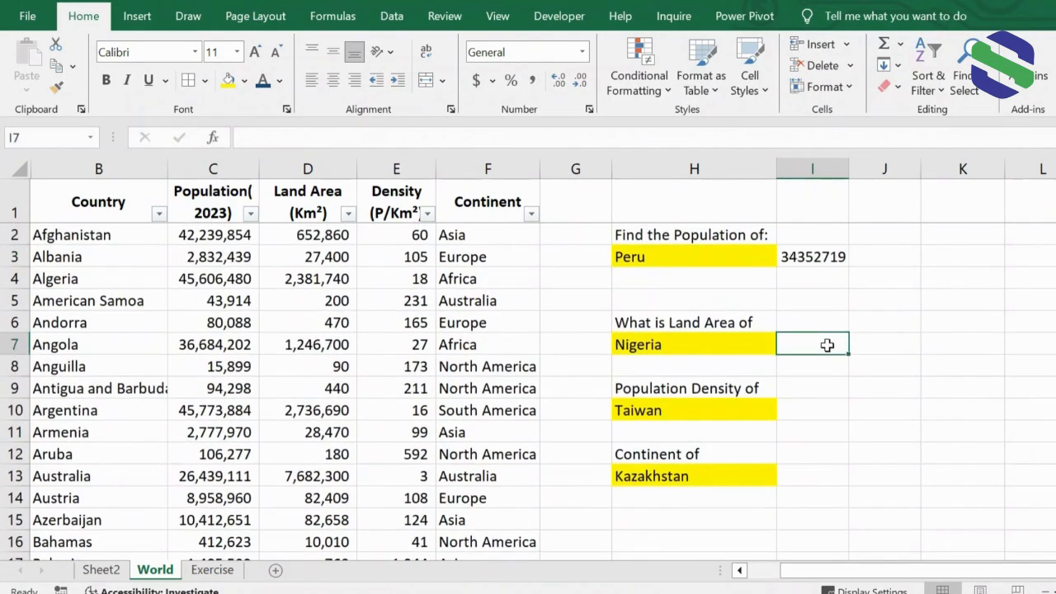
{"action": "type", "text": "=vlookup("}
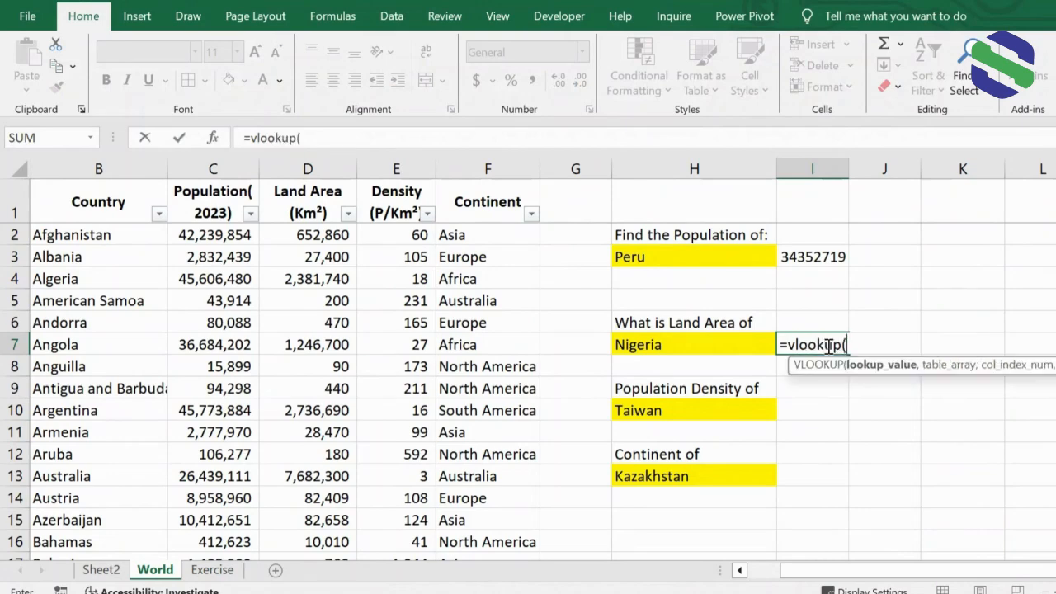
{"action": "left_click", "coordinate": [687, 347]}
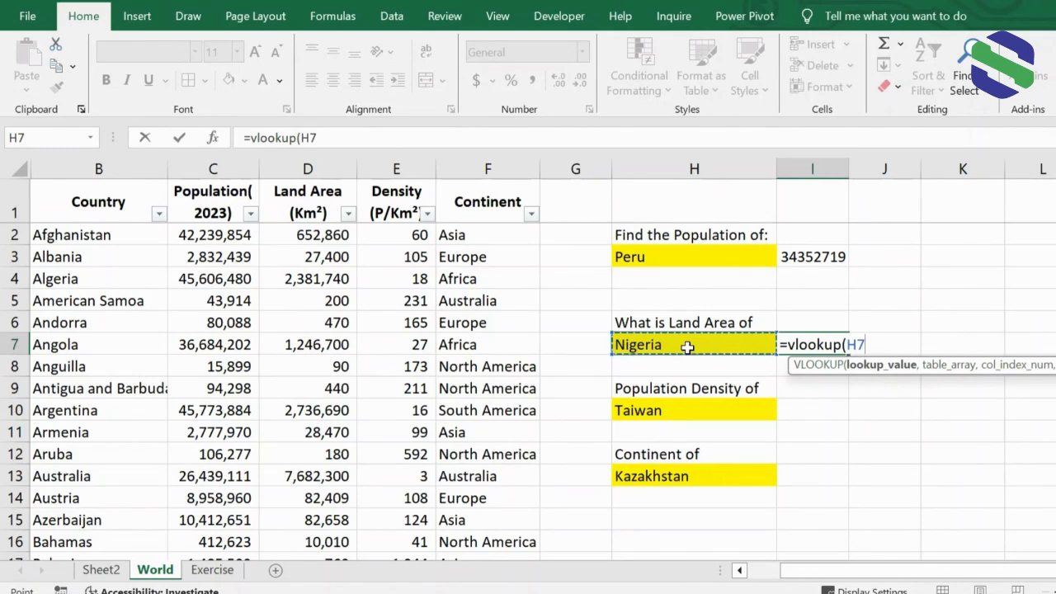
{"action": "type", "text": ","}
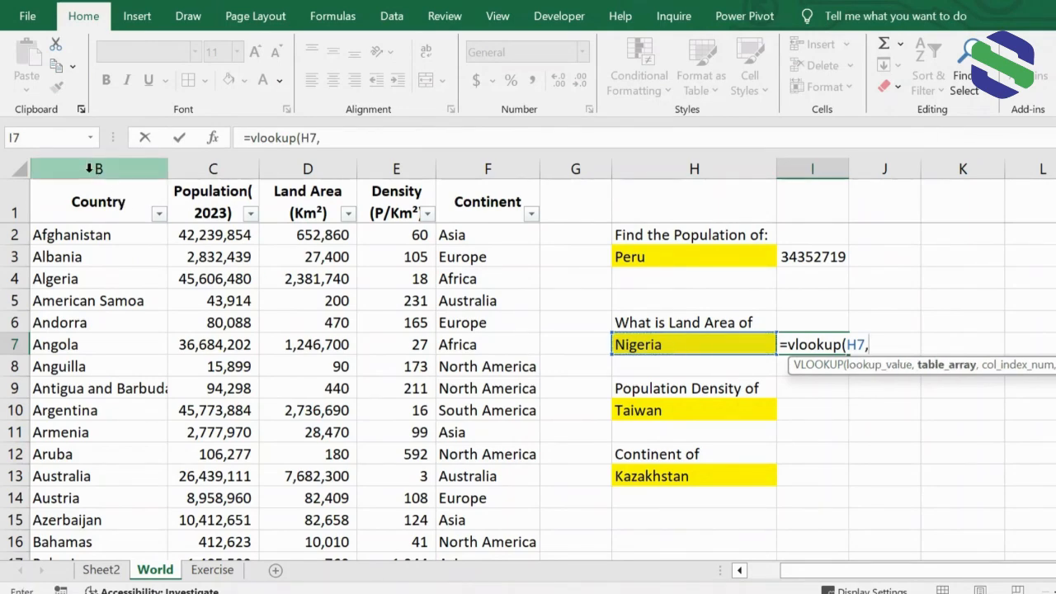
{"action": "left_click_drag", "start_coordinate": [86, 167], "coordinate": [490, 161]}
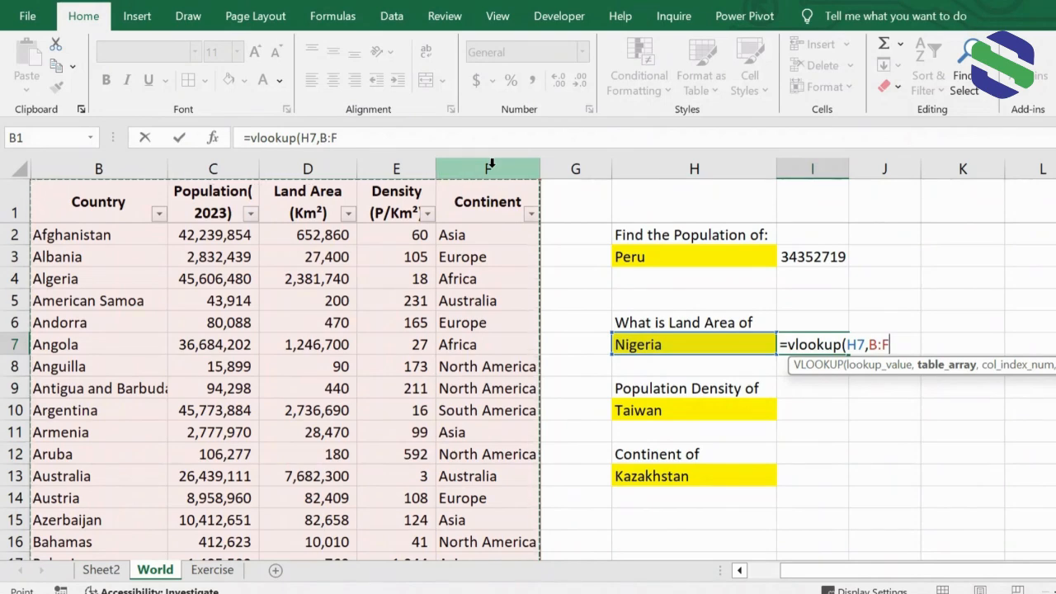
{"action": "type", "text": ",3"}
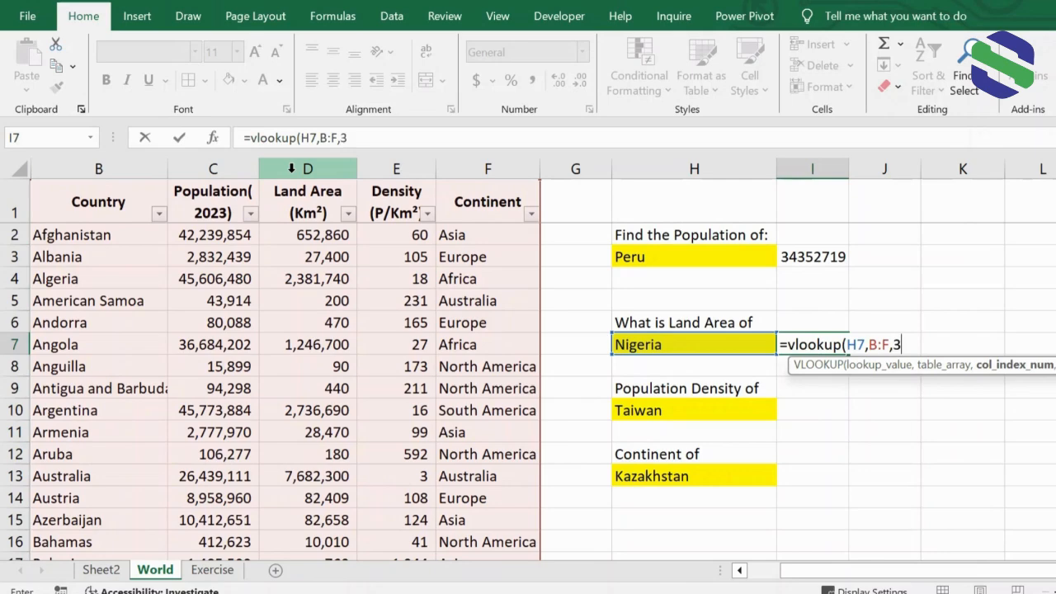
{"action": "type", "text": ","}
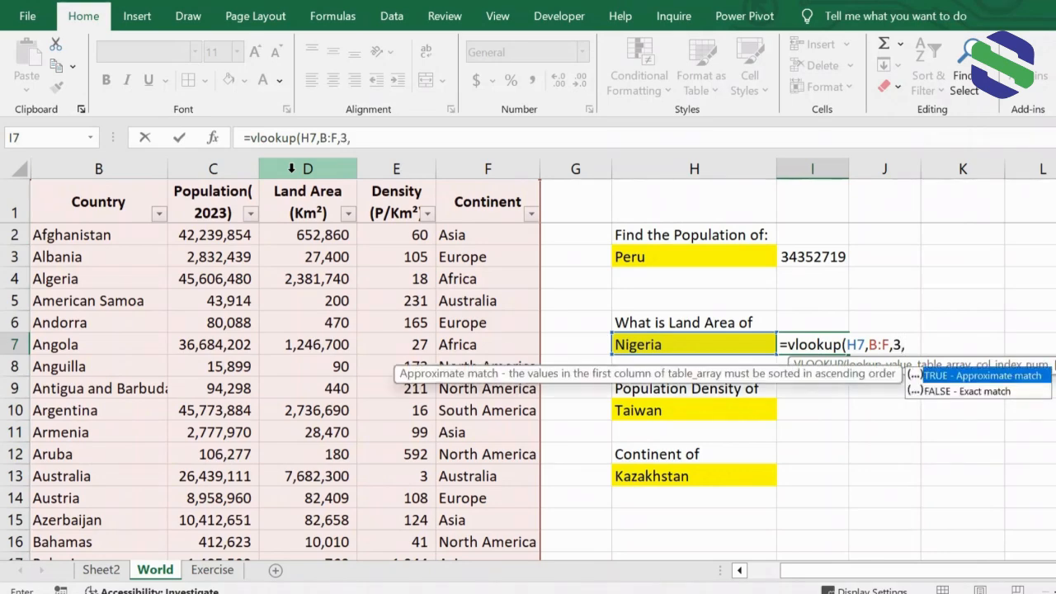
{"action": "type", "text": "0)"}
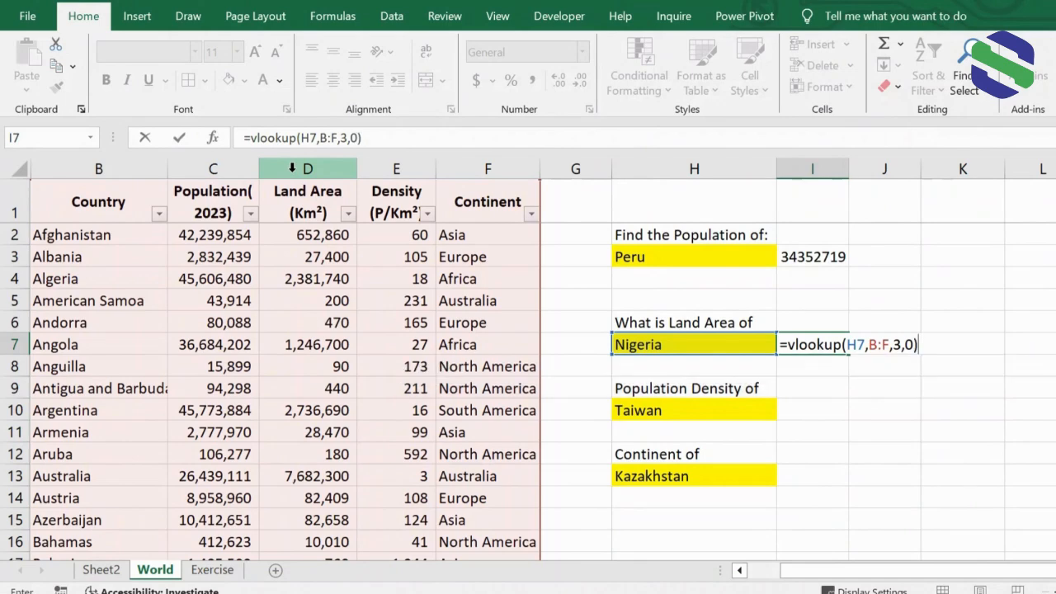
{"action": "key", "text": "Return"}
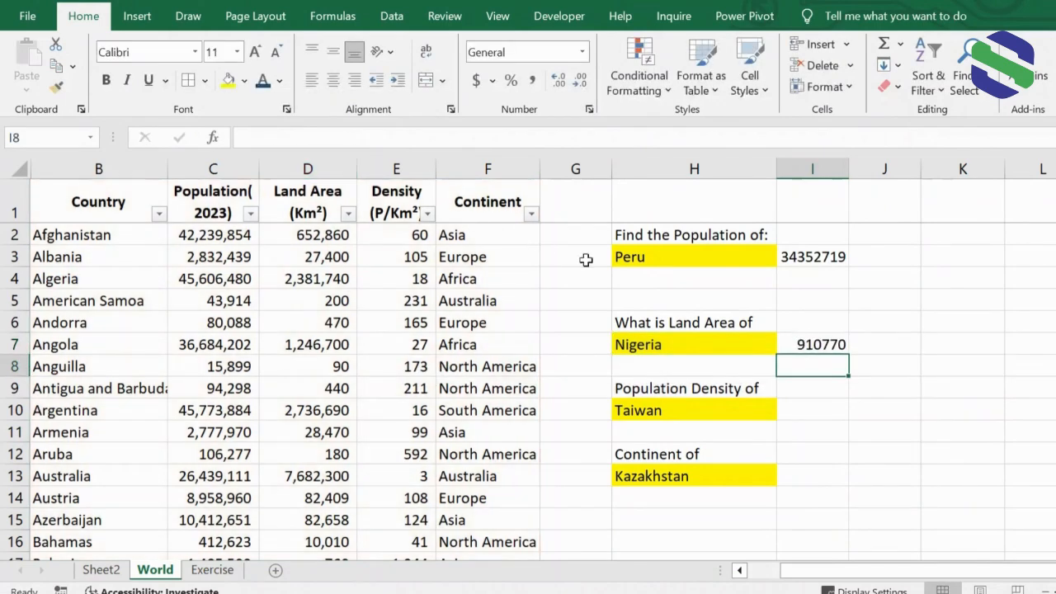
{"action": "left_click", "coordinate": [795, 346]}
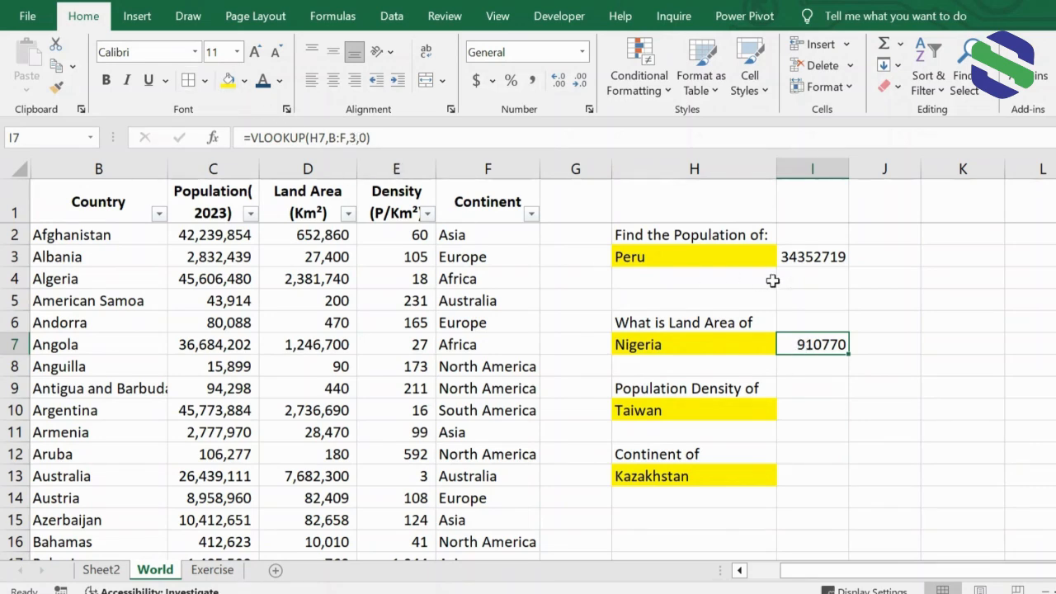
{"action": "left_click", "coordinate": [814, 257]}
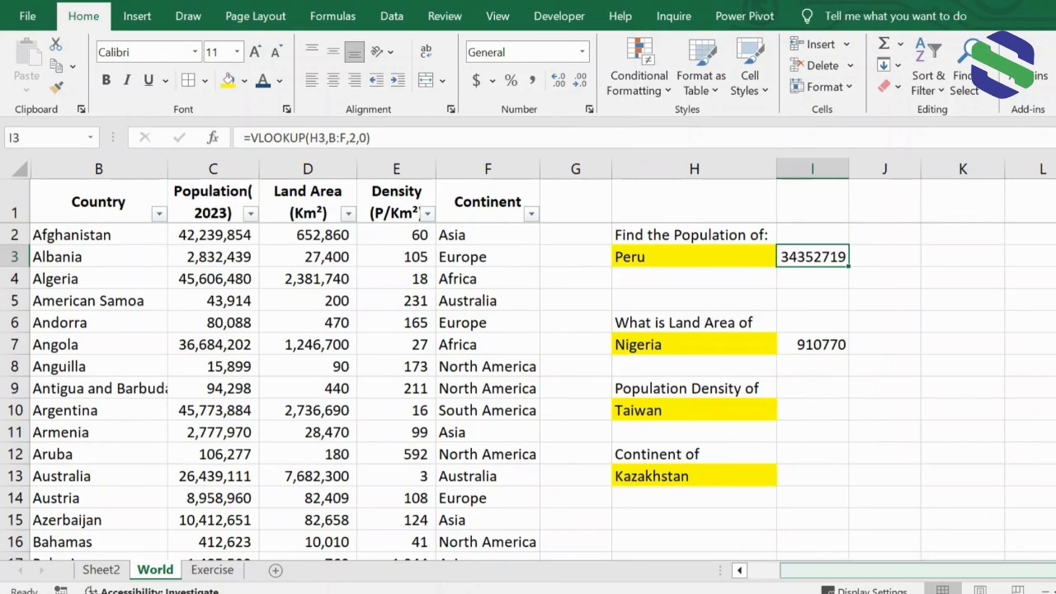
- Enter the formula =VLOOKUP(H10,B:F,4,0) in cell I10 to find Taiwan's population density
{"action": "left_click_drag", "start_coordinate": [818, 576], "coordinate": [845, 575]}
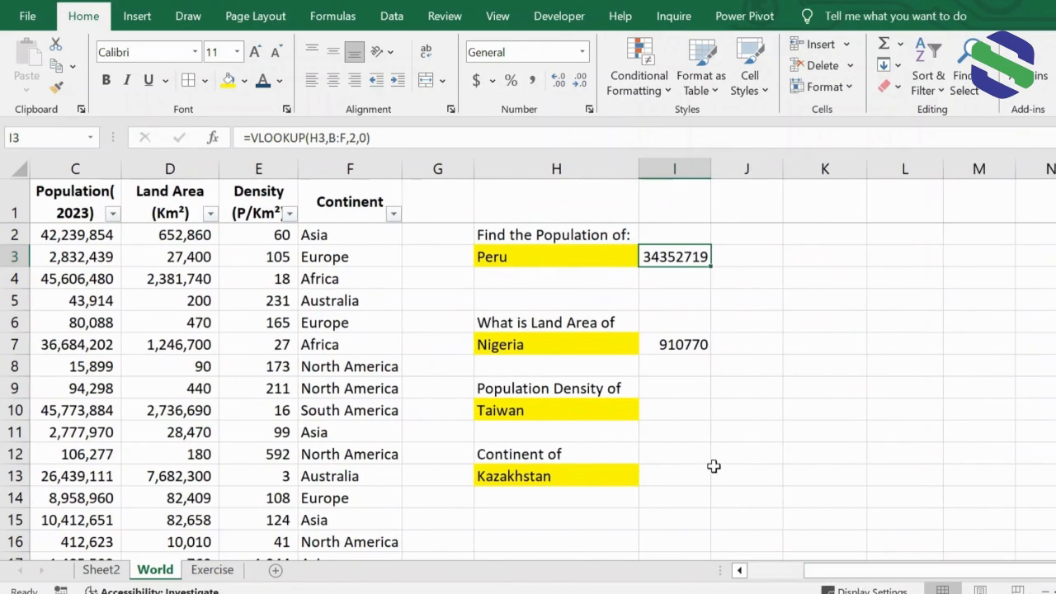
{"action": "left_click", "coordinate": [669, 407]}
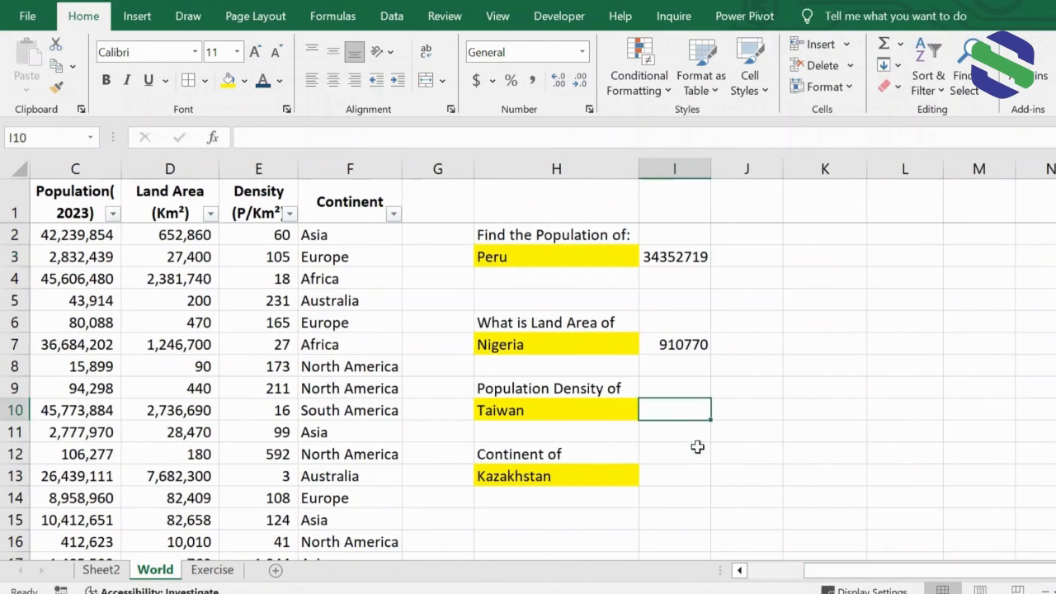
{"action": "left_click", "coordinate": [1055, 571]}
{"action": "type", "text": "=vlookup("}
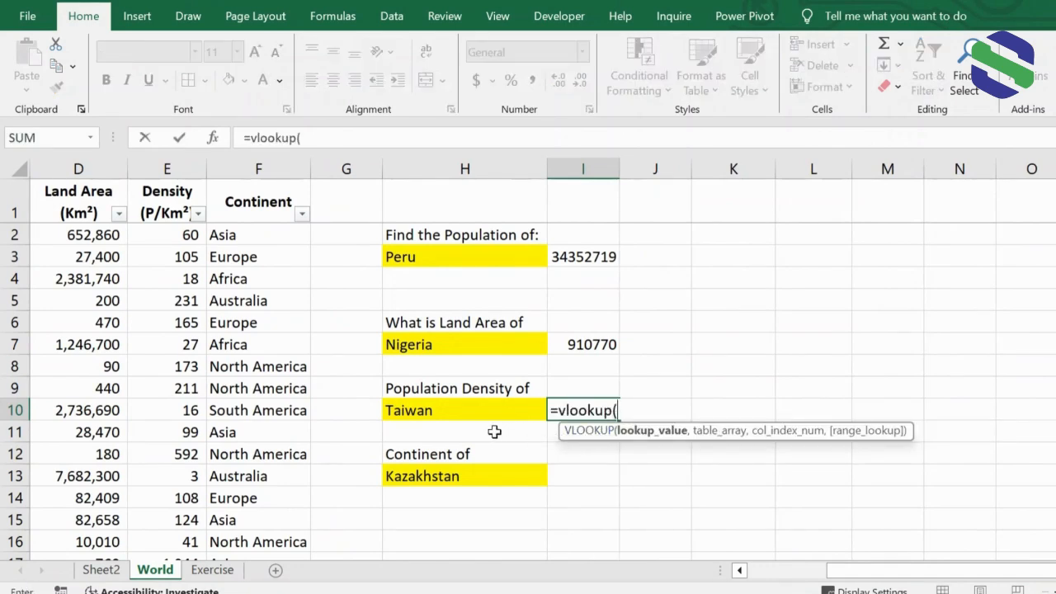
{"action": "left_click", "coordinate": [437, 410]}
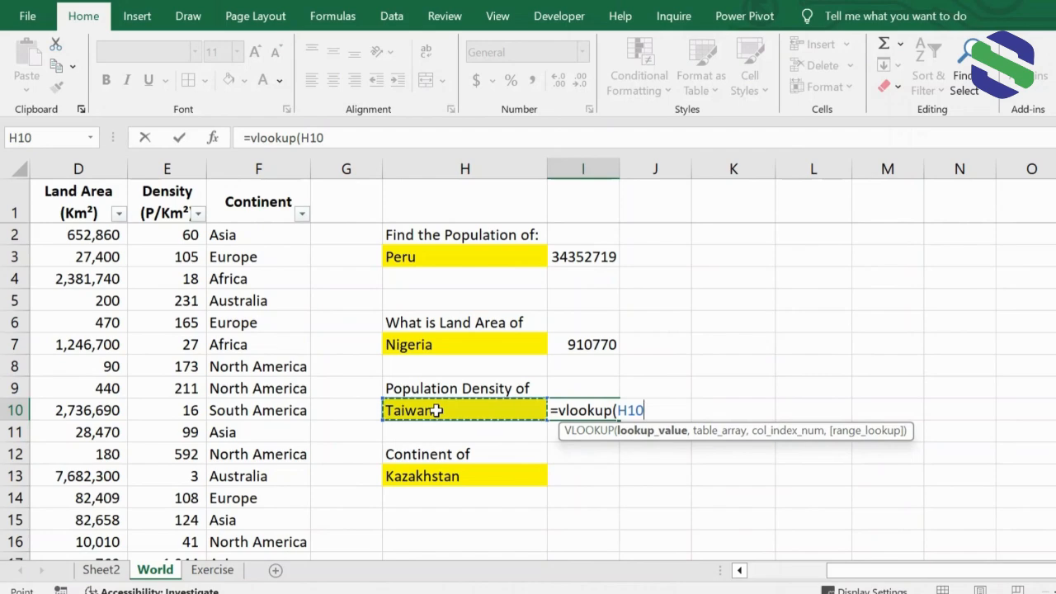
{"action": "type", "text": ","}
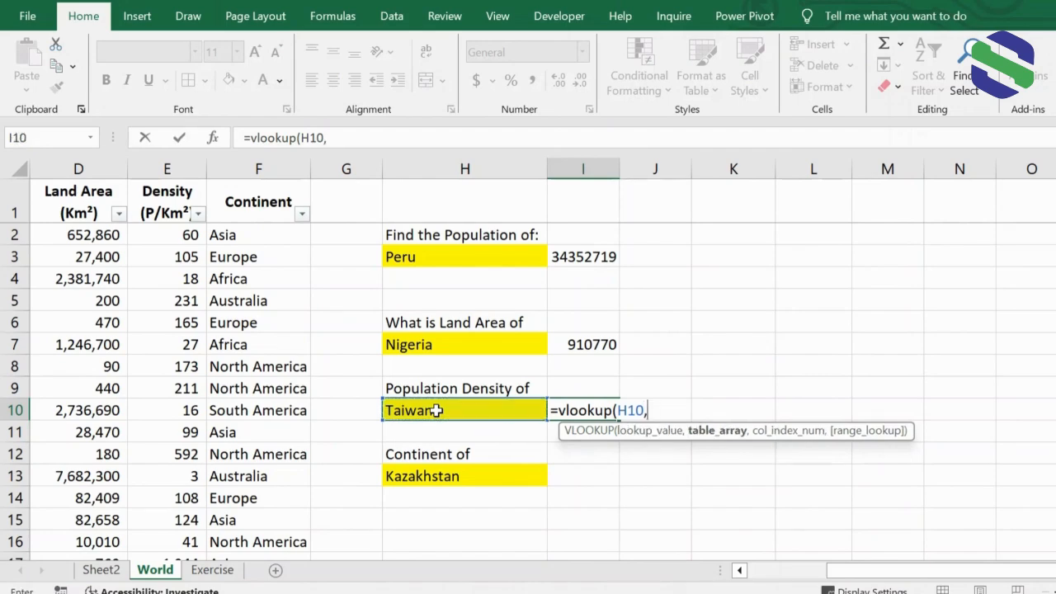
{"action": "left_click_drag", "start_coordinate": [838, 577], "coordinate": [829, 579]}
{"action": "left_click_drag", "start_coordinate": [99, 168], "coordinate": [451, 157]}
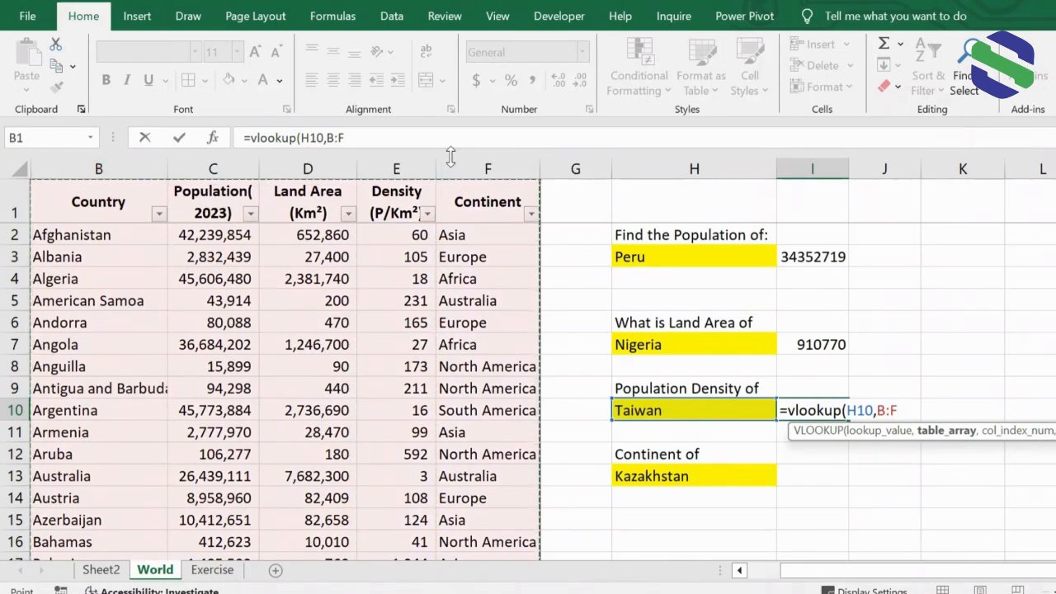
{"action": "type", "text": ","}
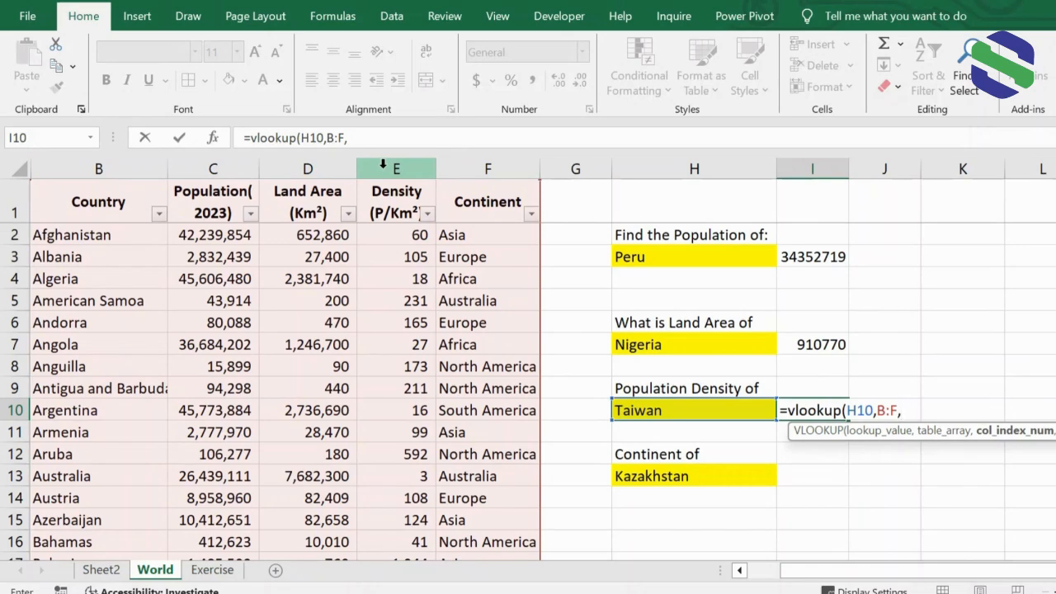
{"action": "type", "text": "4,"}
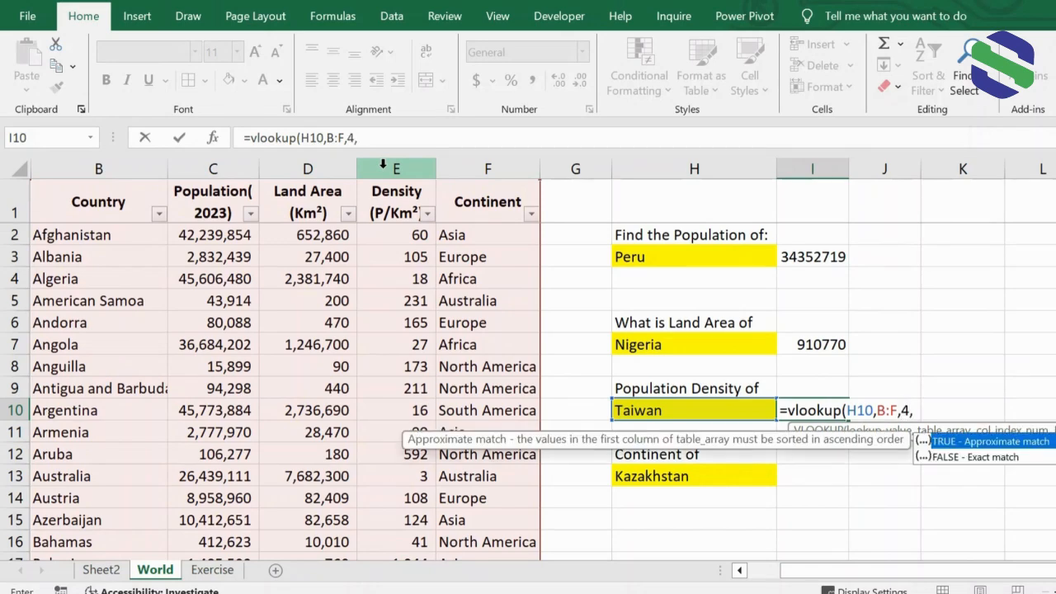
{"action": "type", "text": "0)"}
{"action": "key", "text": "Return"}
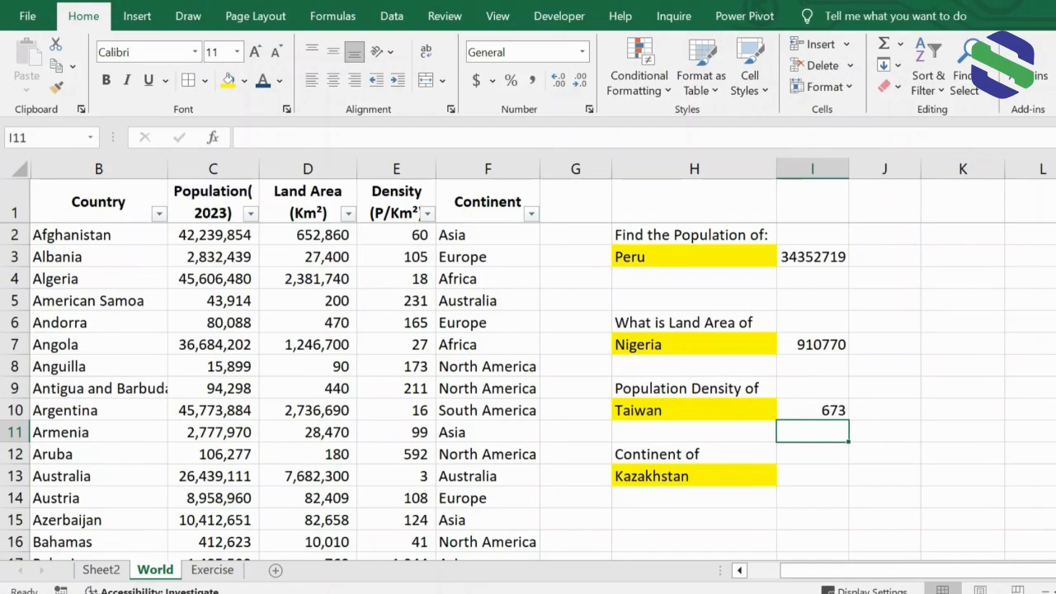
- Locate Taiwan's density in the country table and compare it with the formula result in I10
{"action": "scroll", "coordinate": [77, 455], "scroll_direction": "down", "scroll_amount": 9}
{"action": "scroll", "coordinate": [149, 432], "scroll_direction": "down", "scroll_amount": 20}
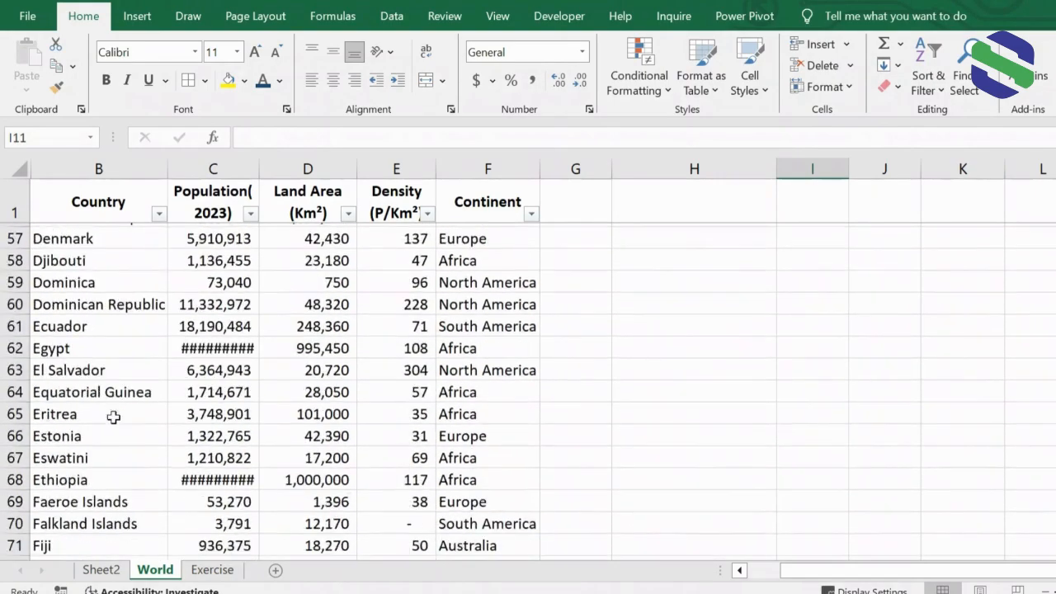
{"action": "scroll", "coordinate": [141, 479], "scroll_direction": "down", "scroll_amount": 20}
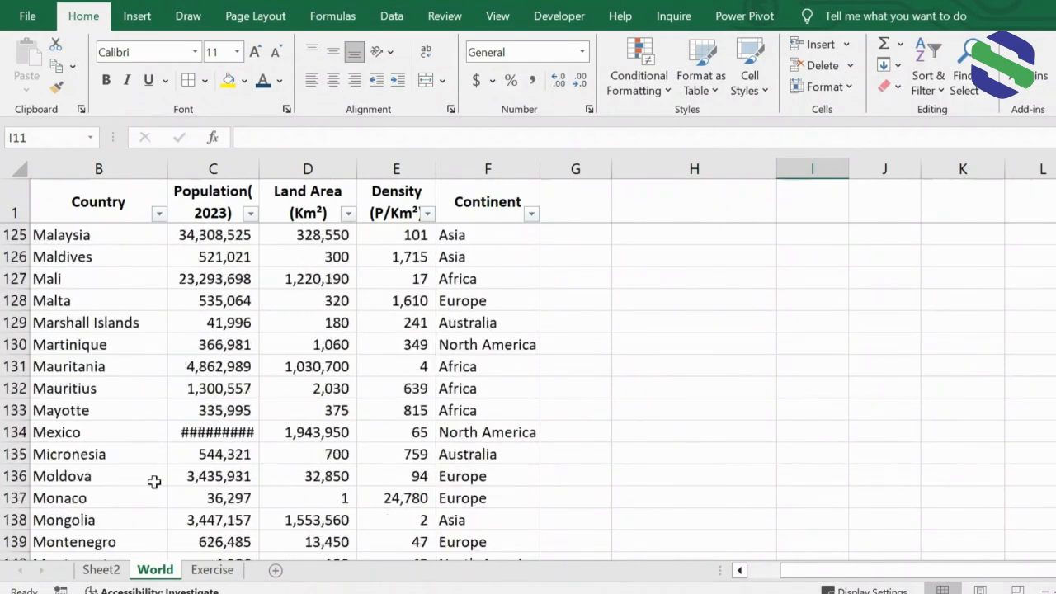
{"action": "scroll", "coordinate": [157, 493], "scroll_direction": "down", "scroll_amount": 16}
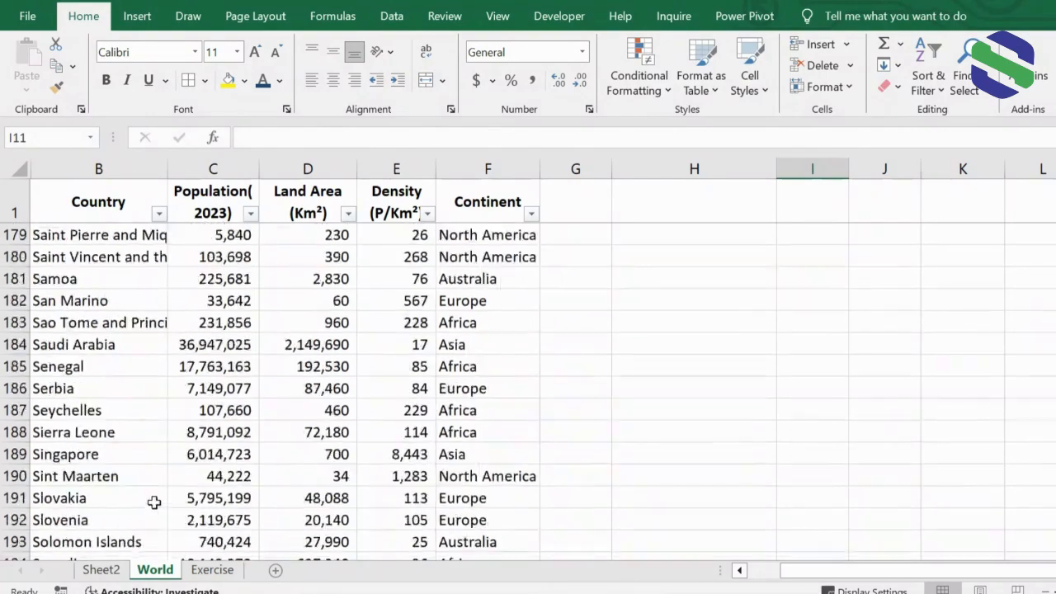
{"action": "scroll", "coordinate": [150, 489], "scroll_direction": "up", "scroll_amount": 5}
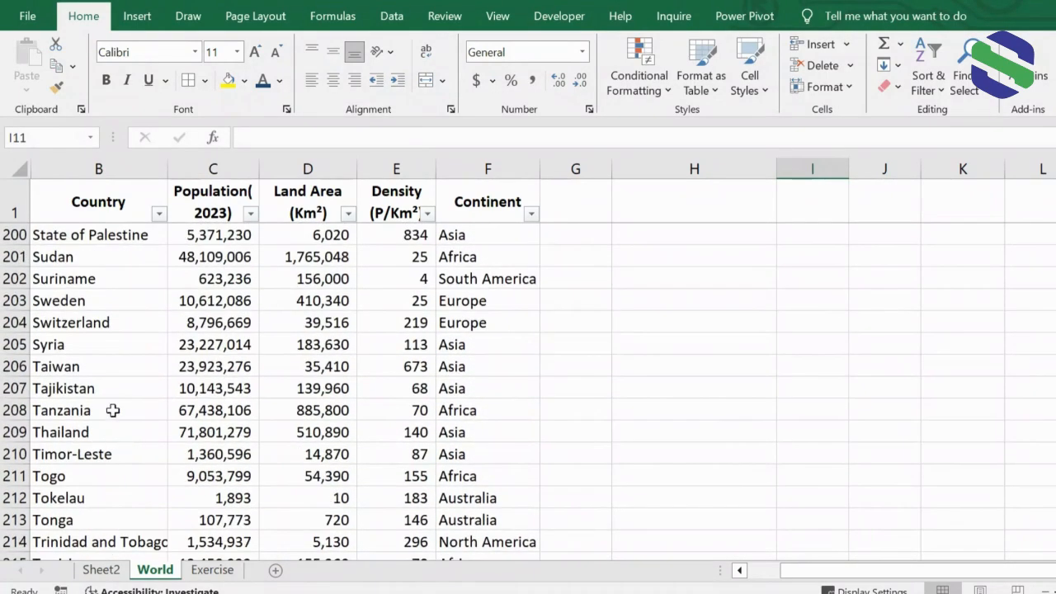
{"action": "left_click", "coordinate": [386, 365]}
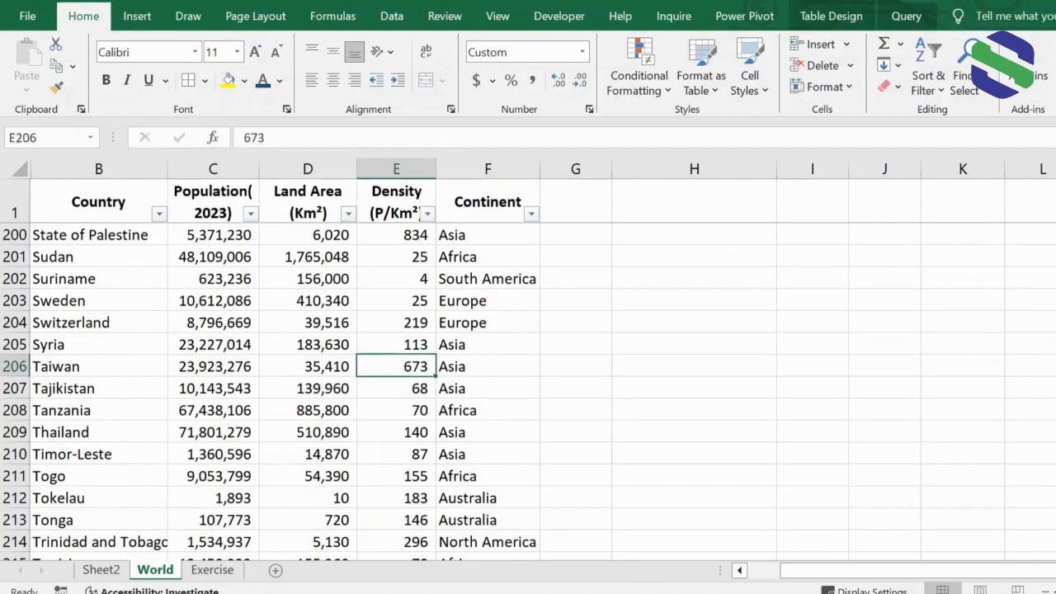
{"action": "scroll", "coordinate": [924, 446], "scroll_direction": "up", "scroll_amount": 20}
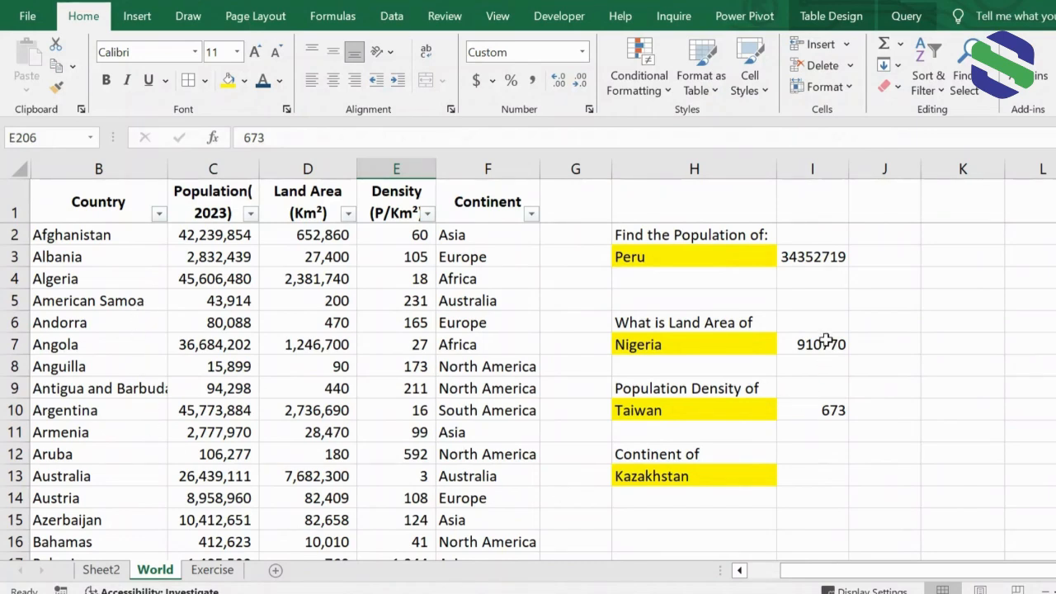
{"action": "left_click", "coordinate": [807, 475]}
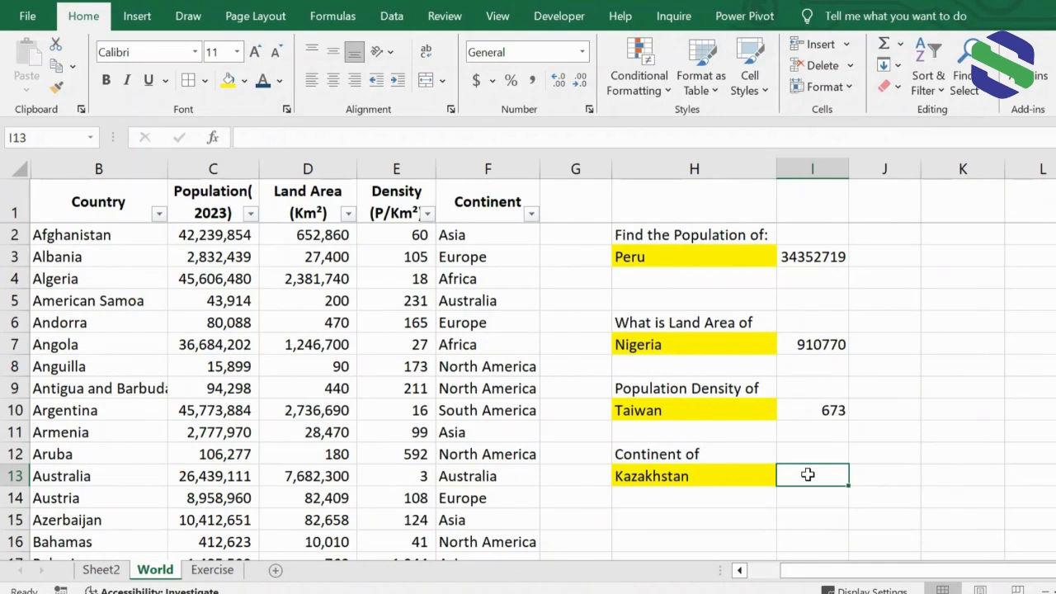
{"action": "type", "text": "=vl"}
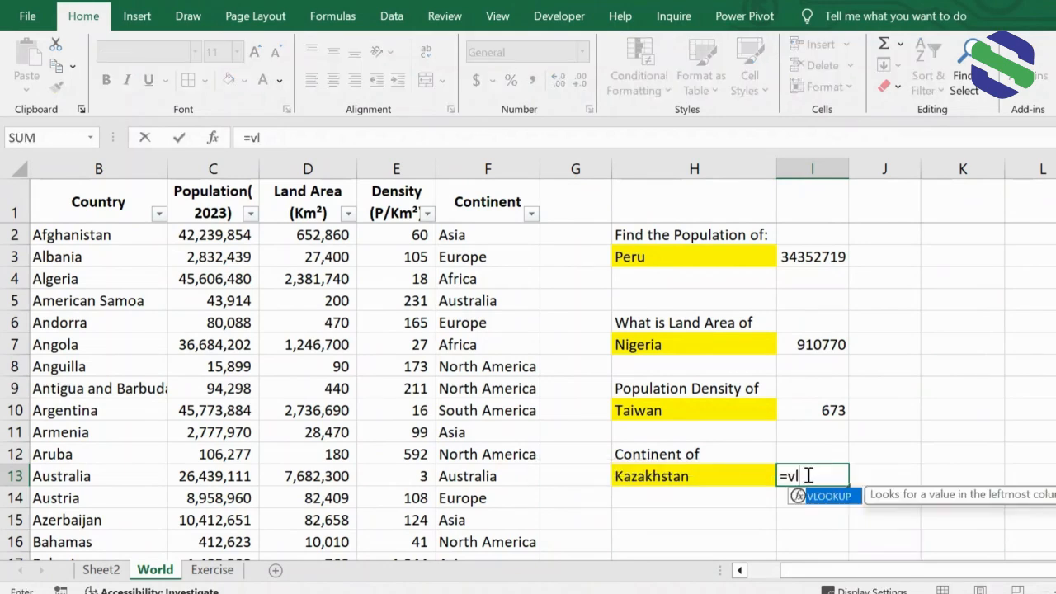
{"action": "type", "text": "ookup"}
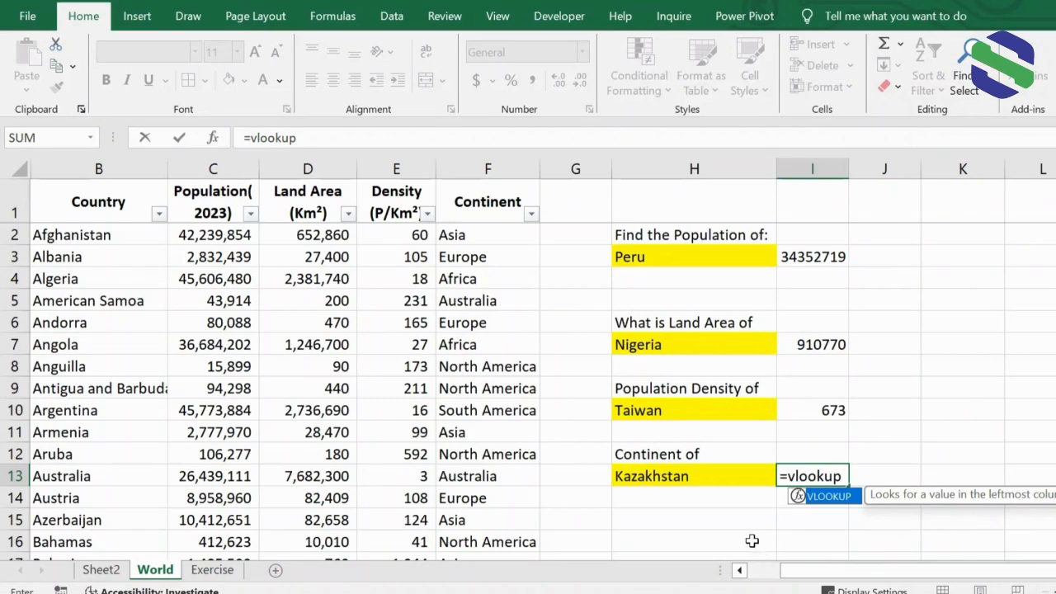
{"action": "left_click", "coordinate": [683, 476]}
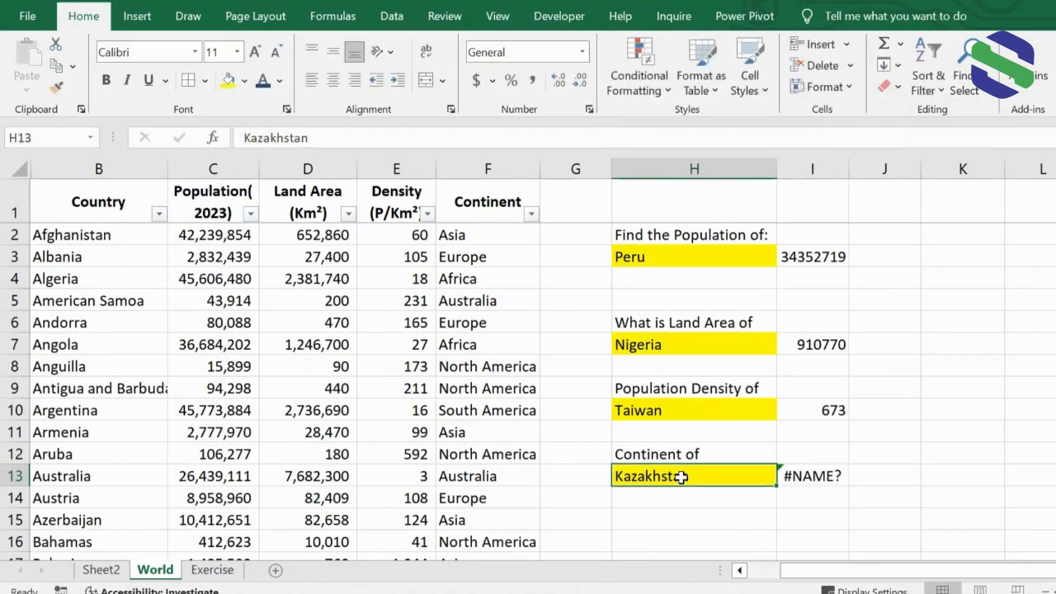
- Enter the formula =VLOOKUP(H13,B:F,5,0) in cell I13 to find Kazakhstan's continent, and review the formulas in I3 and I7
{"action": "left_click", "coordinate": [813, 476]}
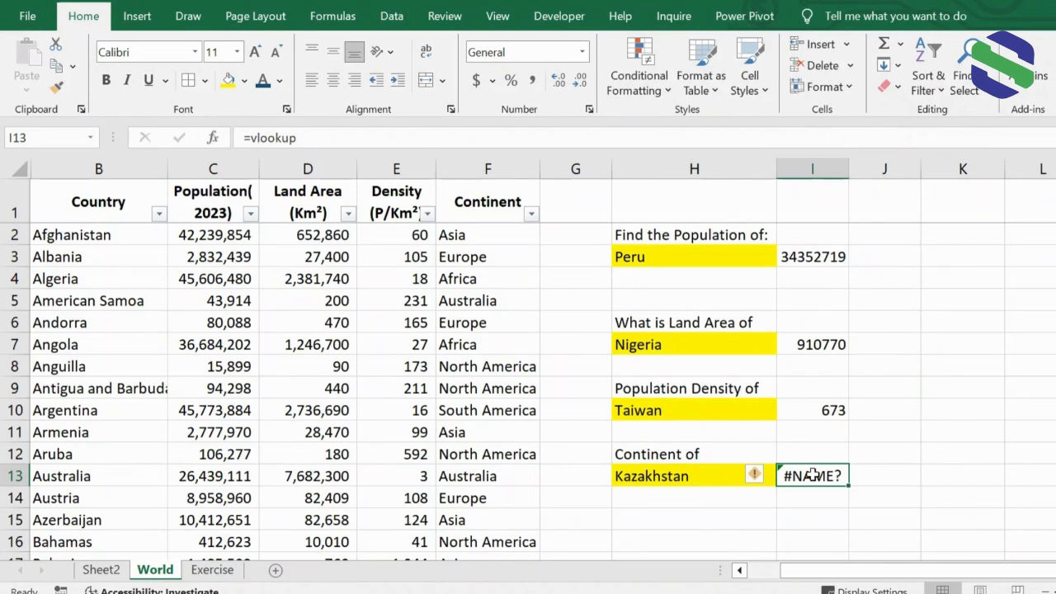
{"action": "type", "text": "=vlookup("}
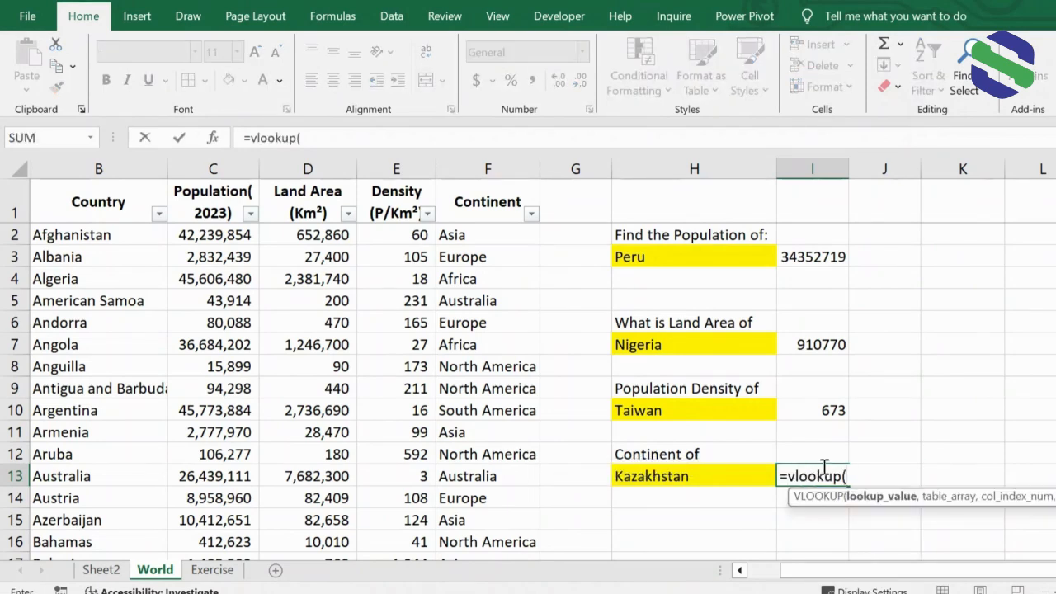
{"action": "left_click", "coordinate": [708, 479]}
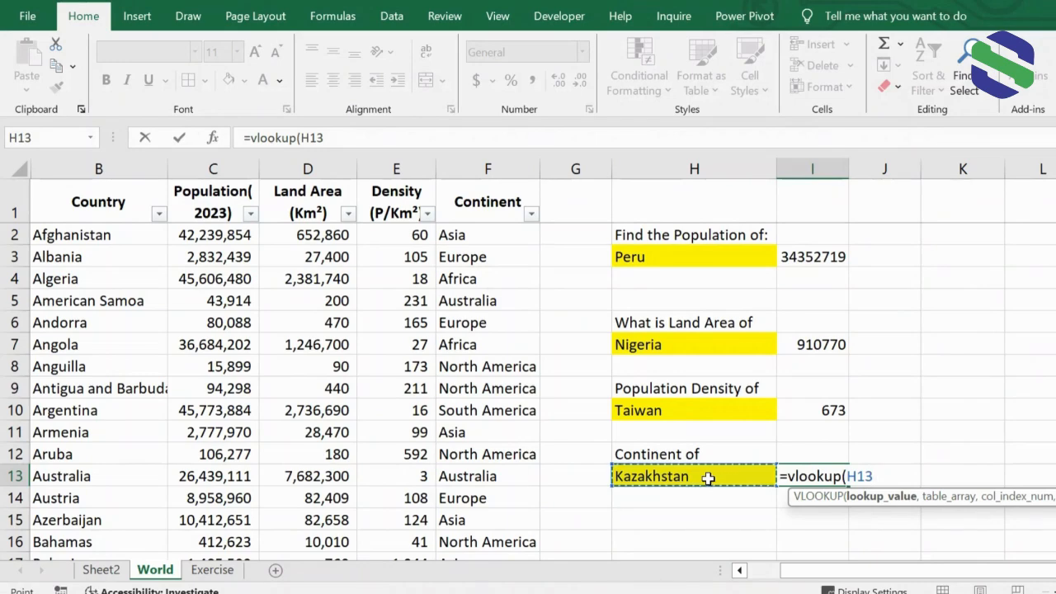
{"action": "type", "text": ","}
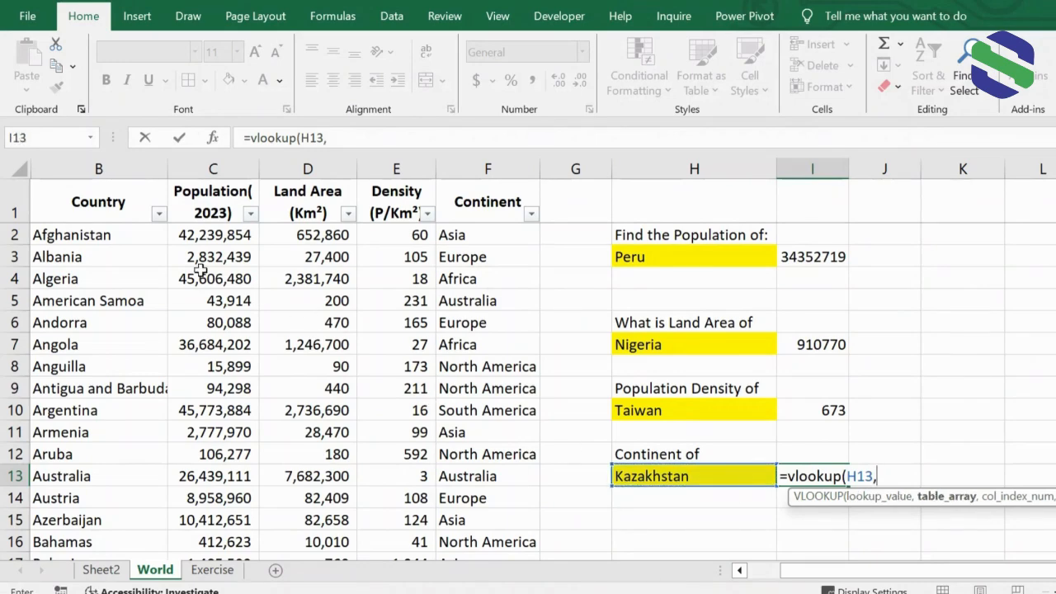
{"action": "left_click_drag", "start_coordinate": [99, 169], "coordinate": [477, 169]}
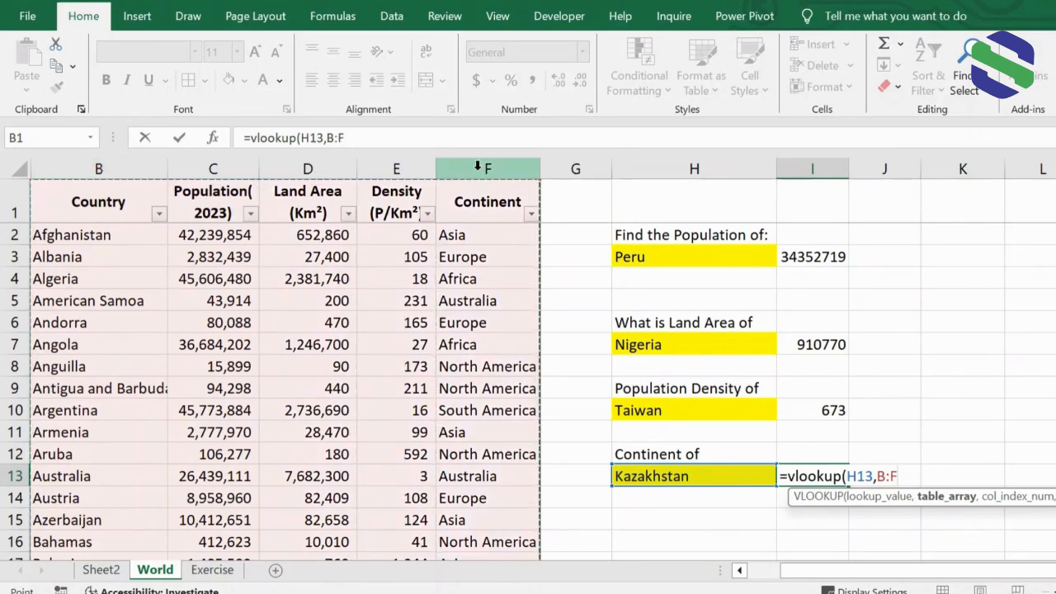
{"action": "type", "text": ","}
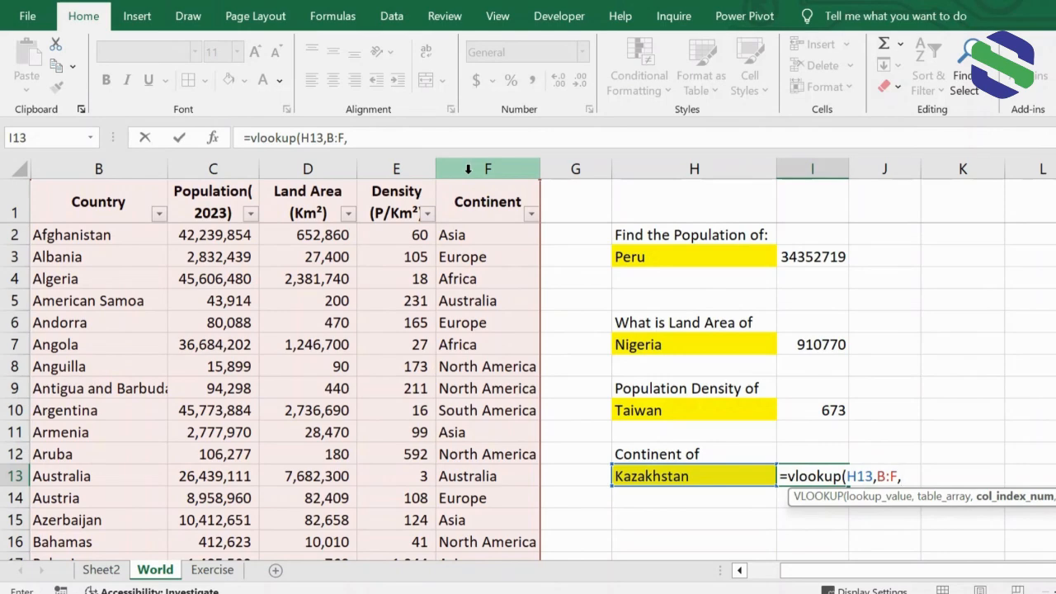
{"action": "type", "text": "5,0"}
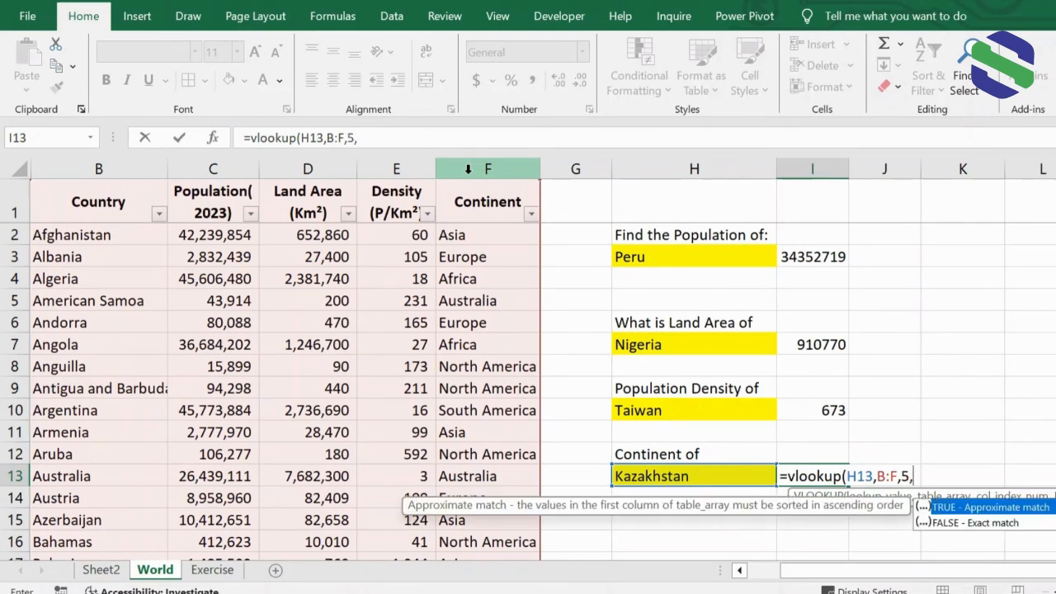
{"action": "type", "text": ")"}
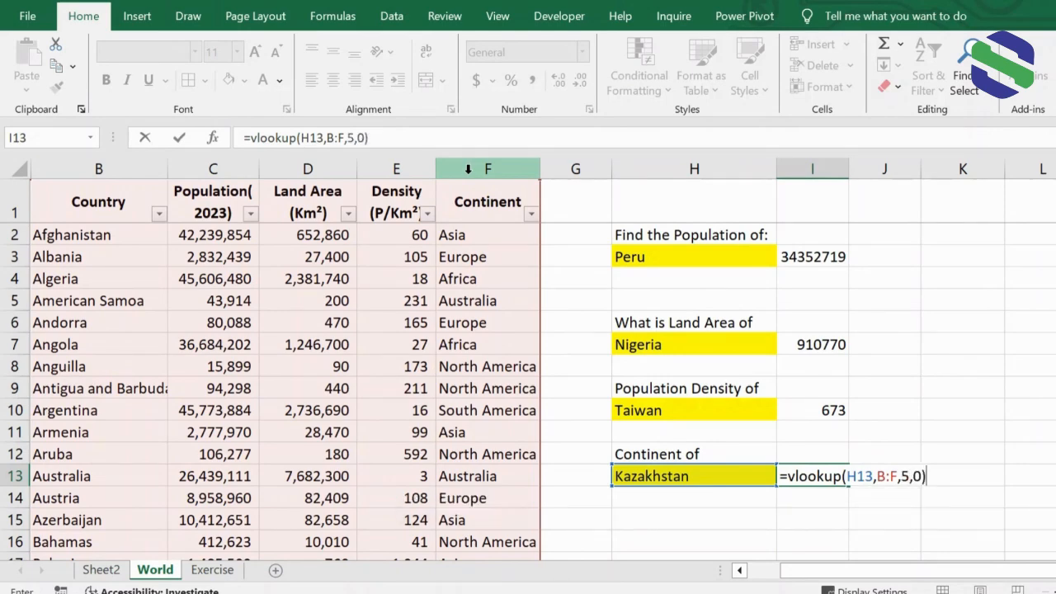
{"action": "key", "text": "Return"}
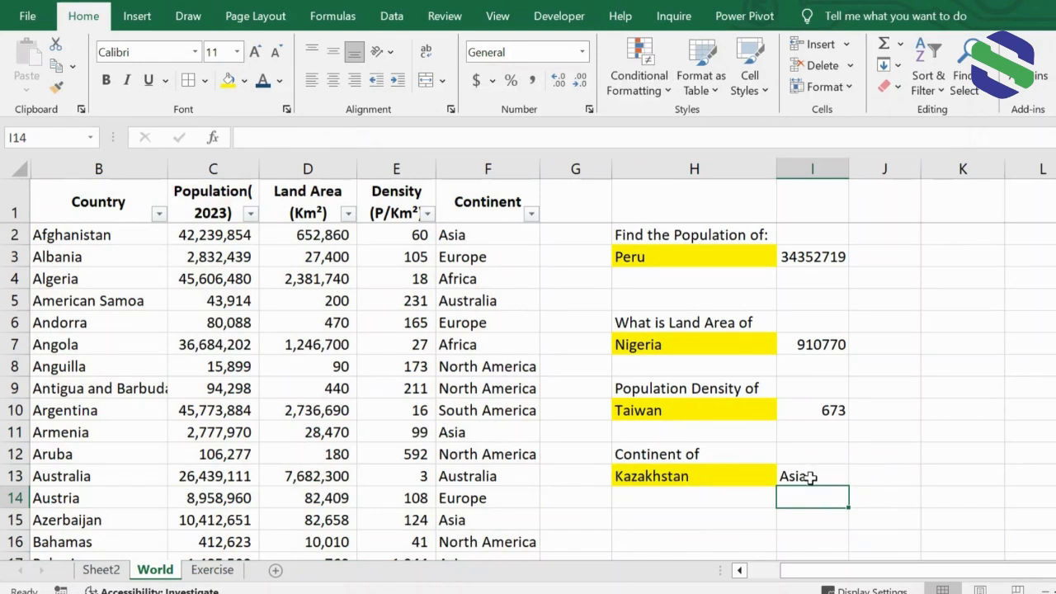
{"action": "left_click", "coordinate": [813, 257]}
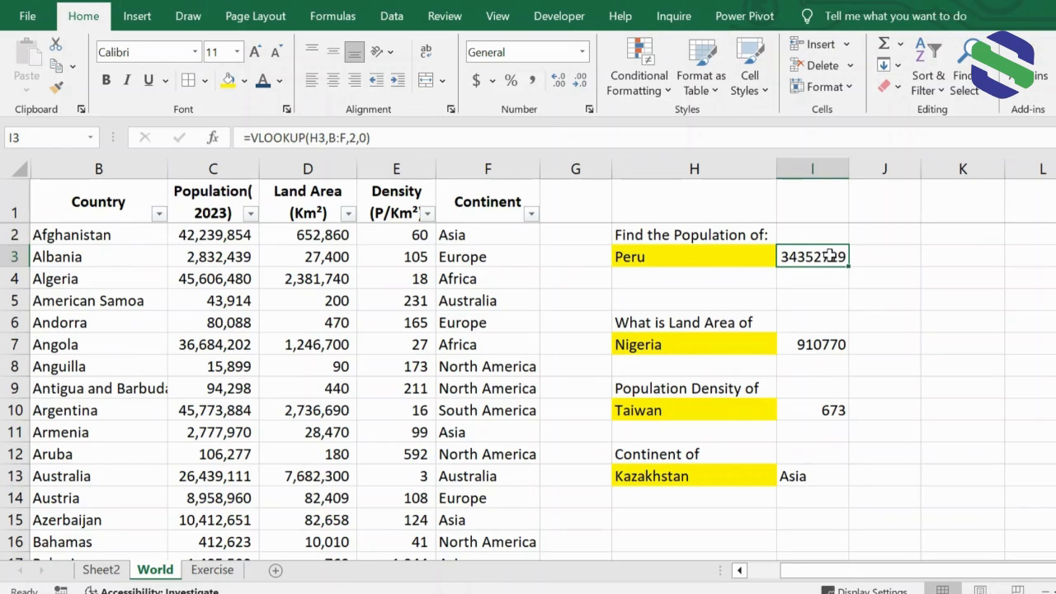
{"action": "left_click", "coordinate": [824, 344]}
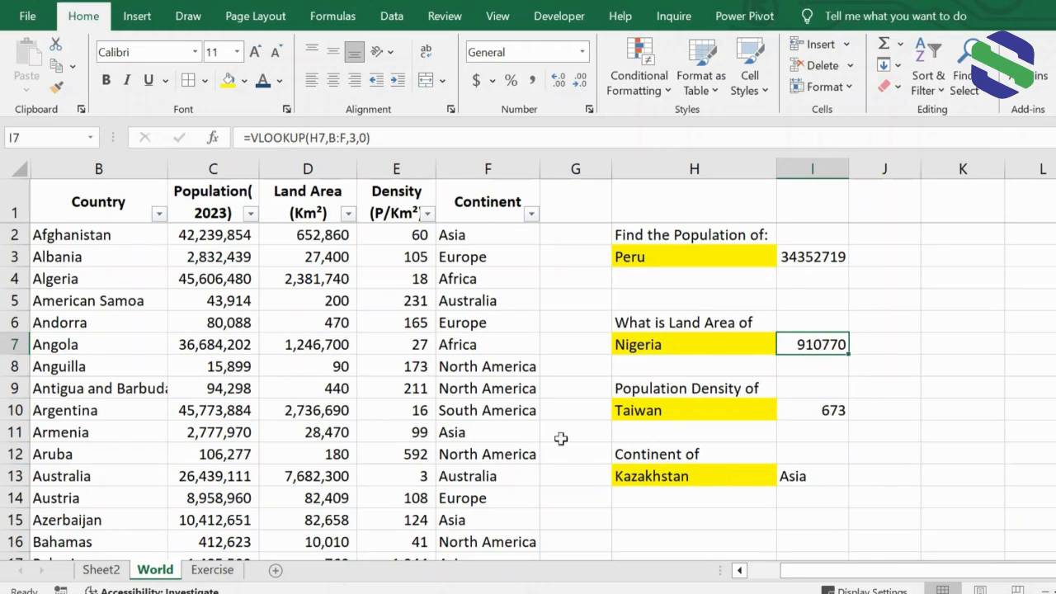
- Switch to the Exercise sheet and examine the countries in column H beside the empty Continent, Population, Land Area and Density columns
{"action": "left_click", "coordinate": [225, 571]}
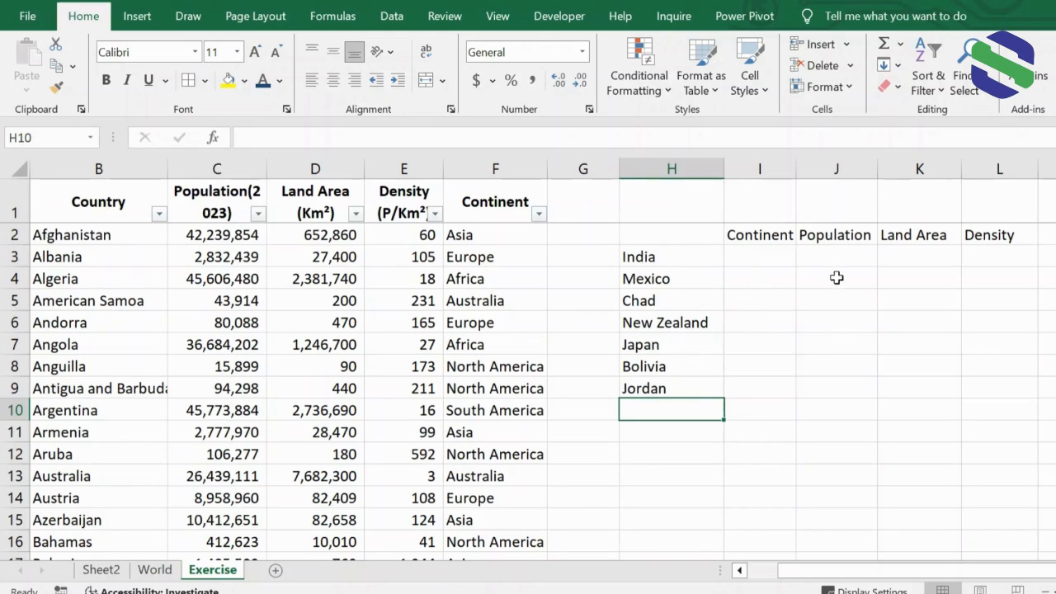
{"action": "scroll", "coordinate": [528, 358], "scroll_direction": "up", "scroll_amount": 1, "text": "ctrl"}
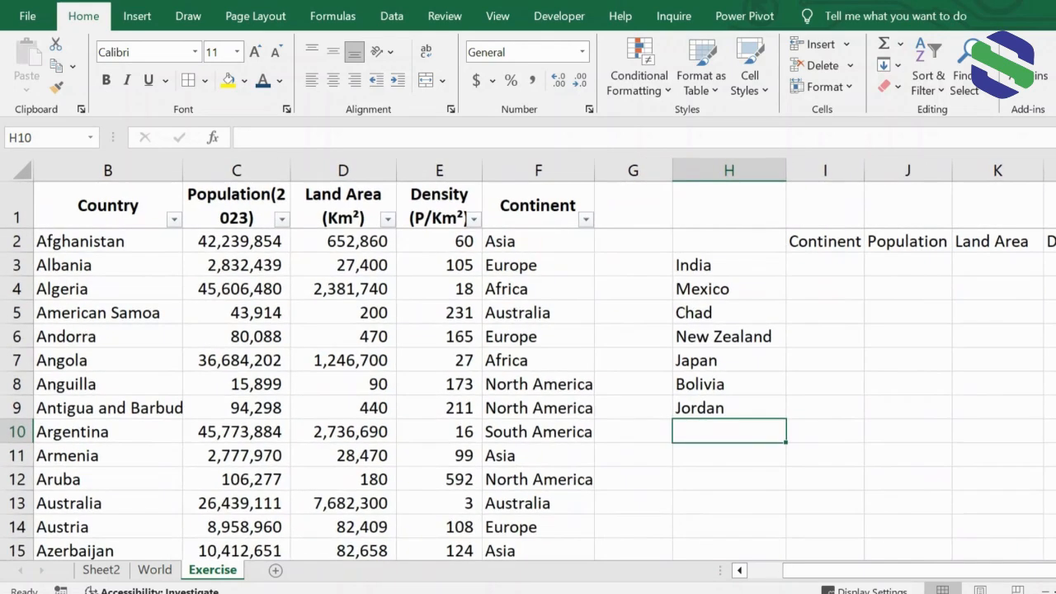
{"action": "scroll", "coordinate": [960, 552], "scroll_direction": "right", "scroll_amount": 3}
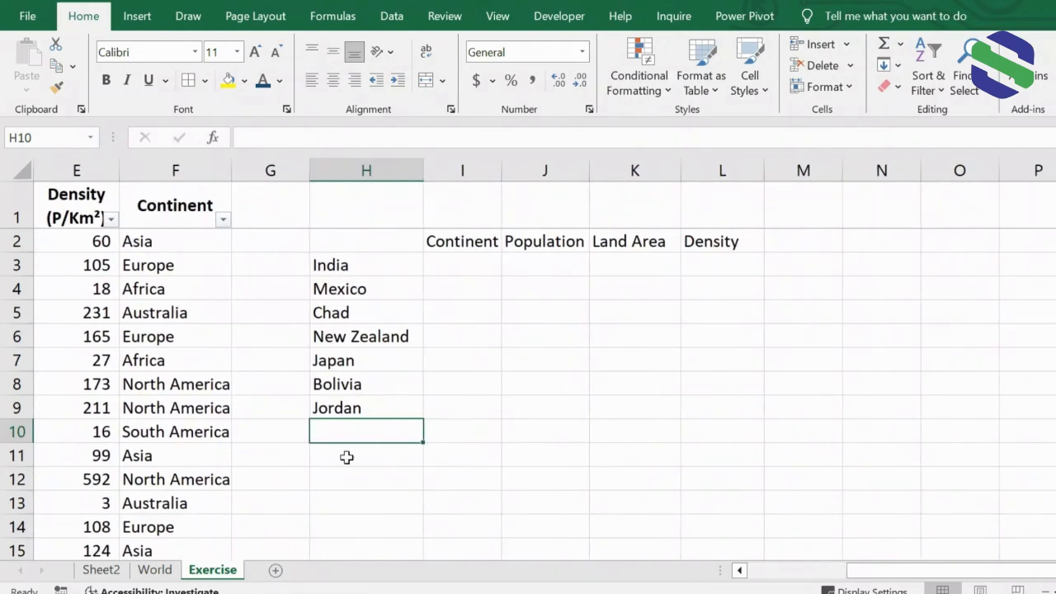
{"action": "left_click_drag", "start_coordinate": [877, 570], "coordinate": [734, 582]}
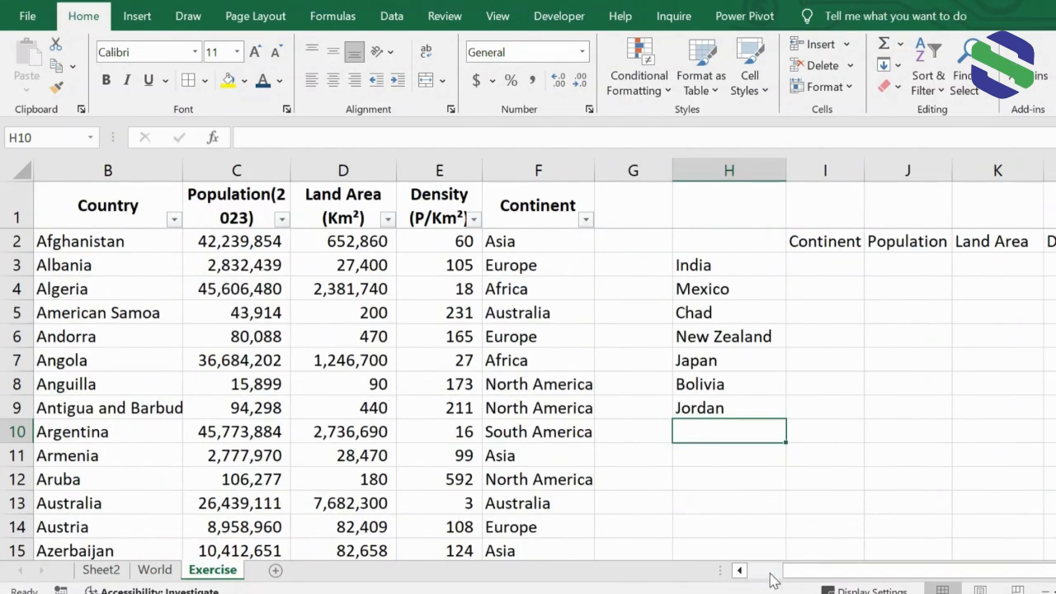
{"action": "left_click_drag", "start_coordinate": [799, 569], "coordinate": [925, 566]}
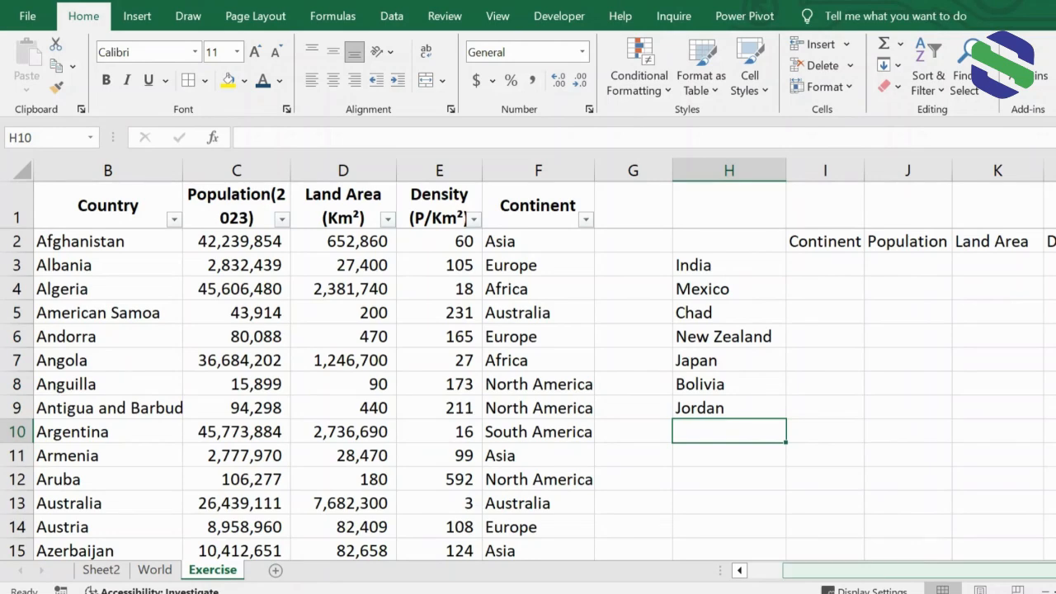
{"action": "scroll", "coordinate": [544, 372], "scroll_direction": "right", "scroll_amount": 2}
{"action": "scroll", "coordinate": [999, 503], "scroll_direction": "right", "scroll_amount": 1}
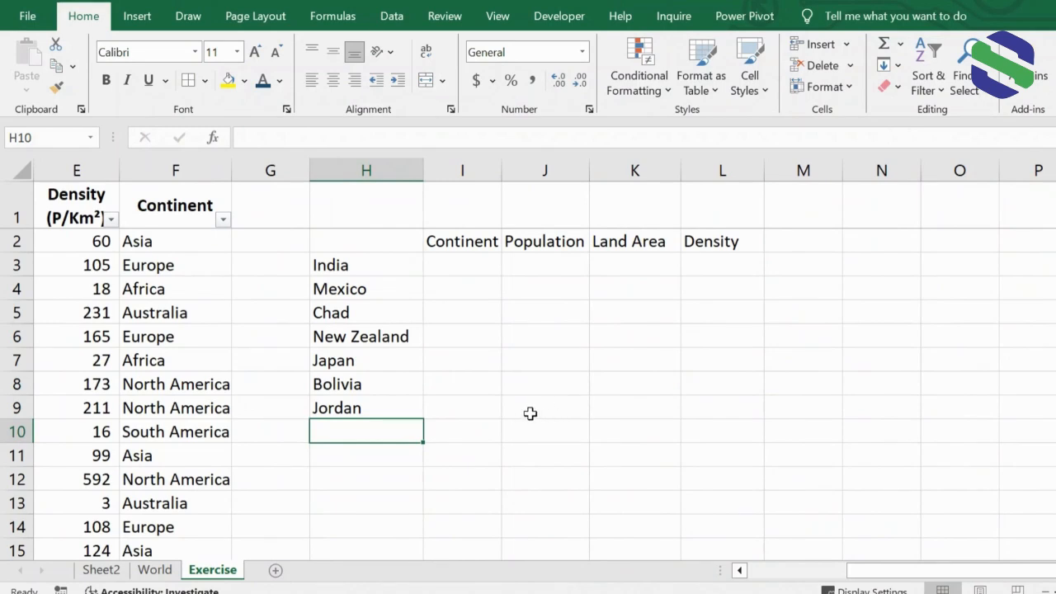
- Enter the formula =VLOOKUP(H3,B:F,5,0) in cell I3 to find India's continent
{"action": "left_click", "coordinate": [462, 267]}
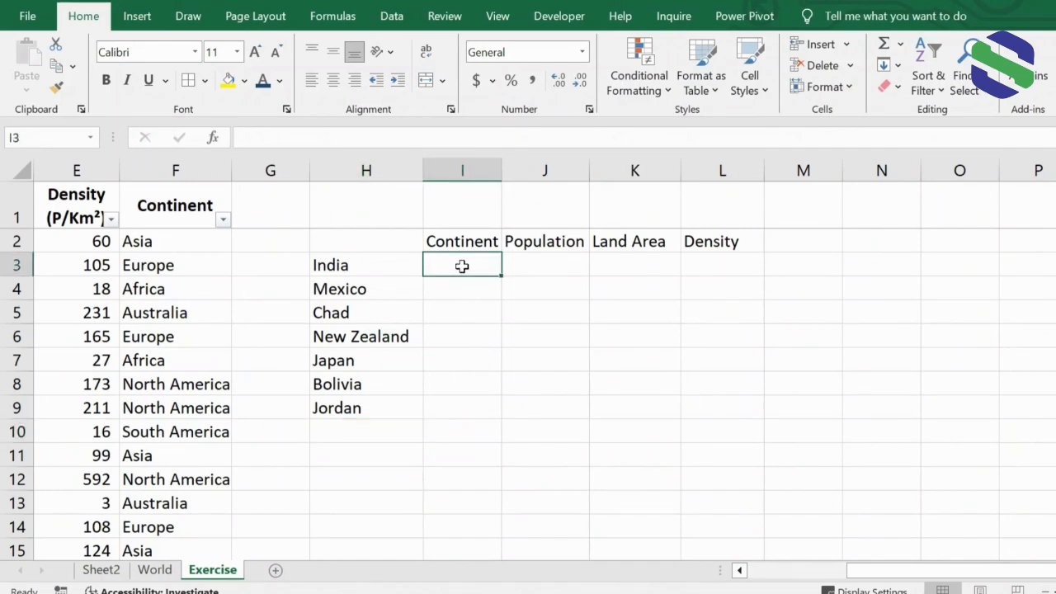
{"action": "type", "text": "=vlookup("}
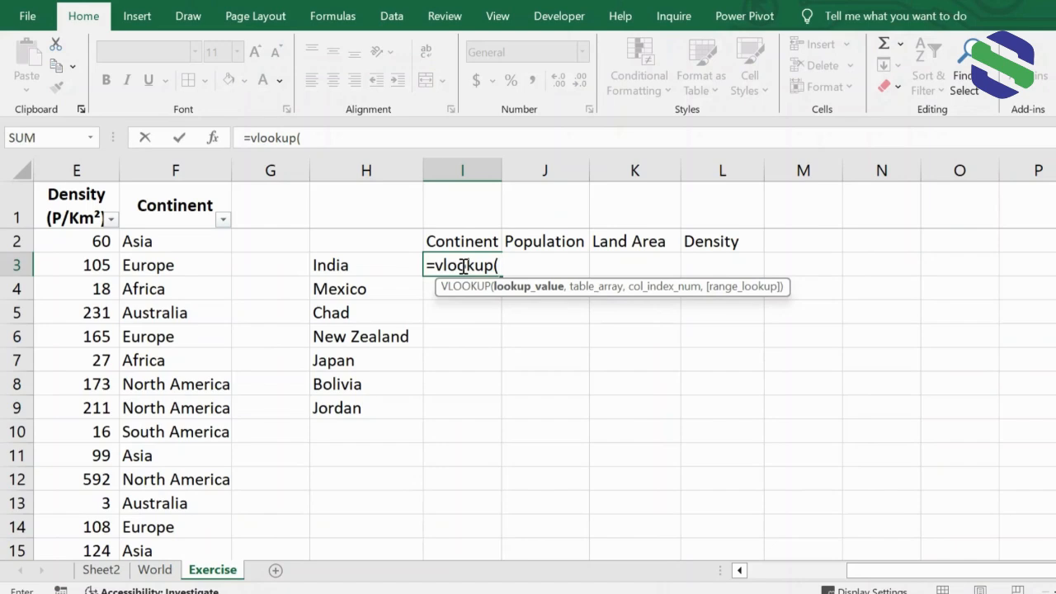
{"action": "left_click", "coordinate": [363, 265]}
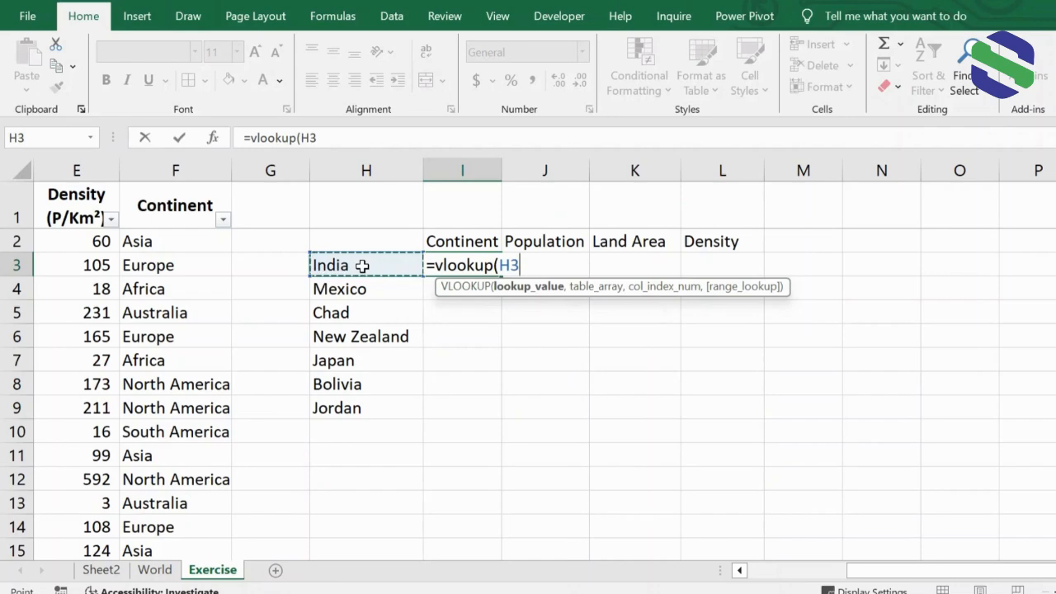
{"action": "type", "text": ","}
{"action": "left_click_drag", "start_coordinate": [870, 569], "coordinate": [783, 576]}
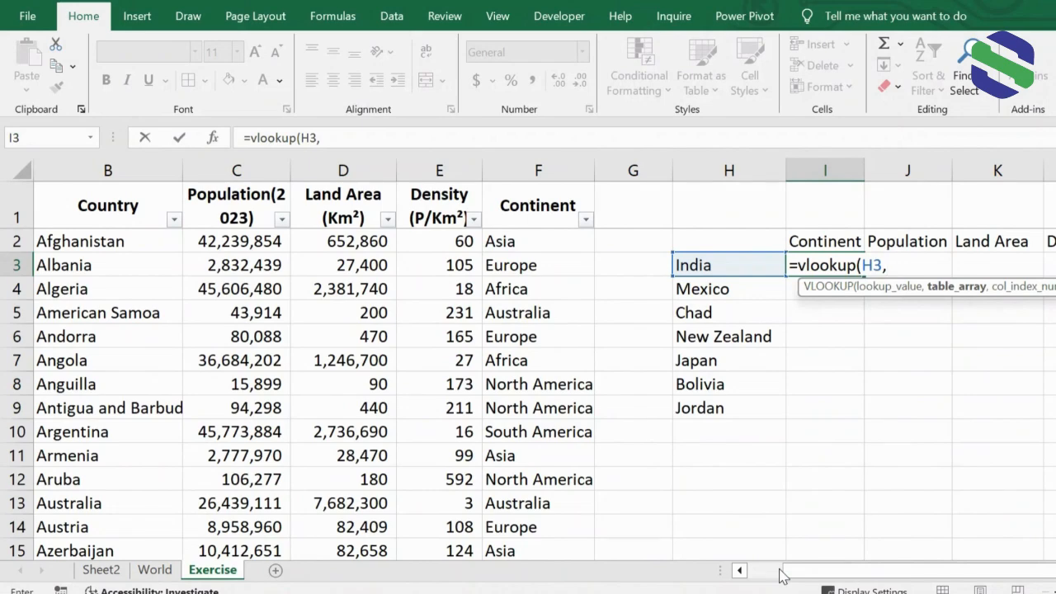
{"action": "left_click", "coordinate": [98, 170]}
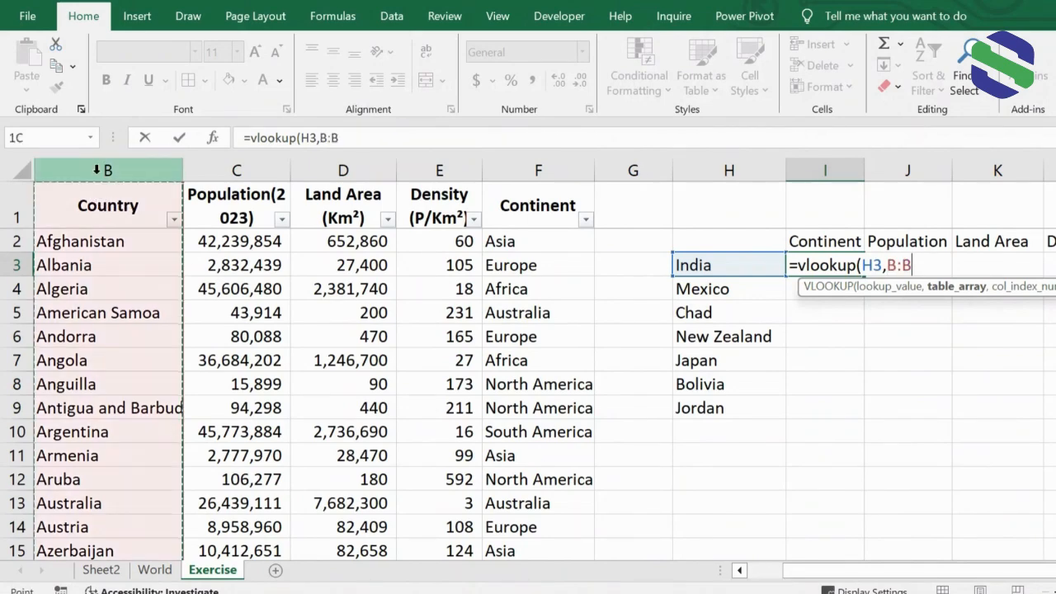
{"action": "left_click_drag", "start_coordinate": [97, 170], "coordinate": [511, 164]}
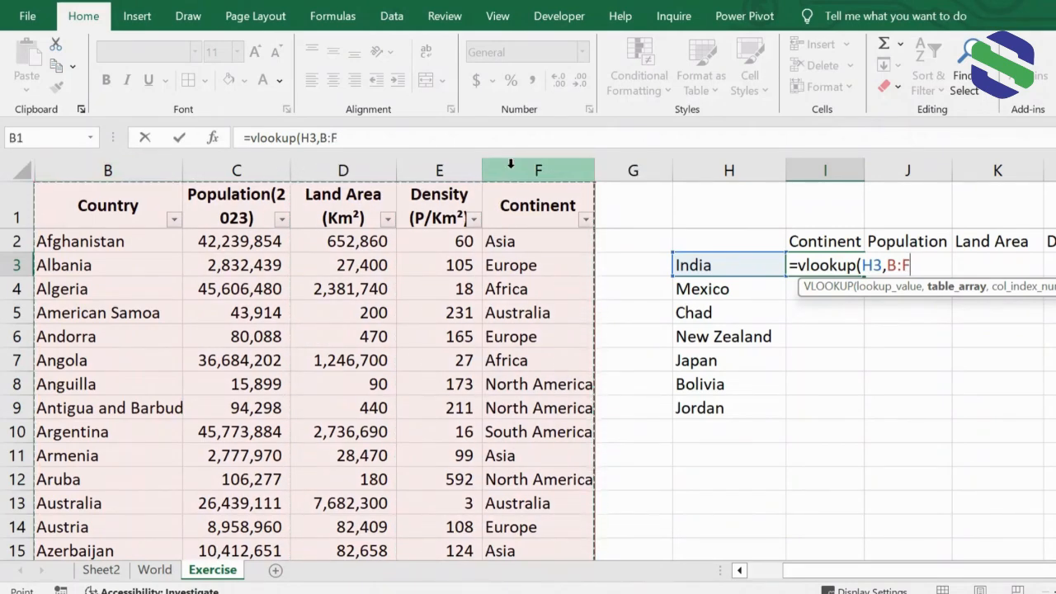
{"action": "type", "text": ",5"}
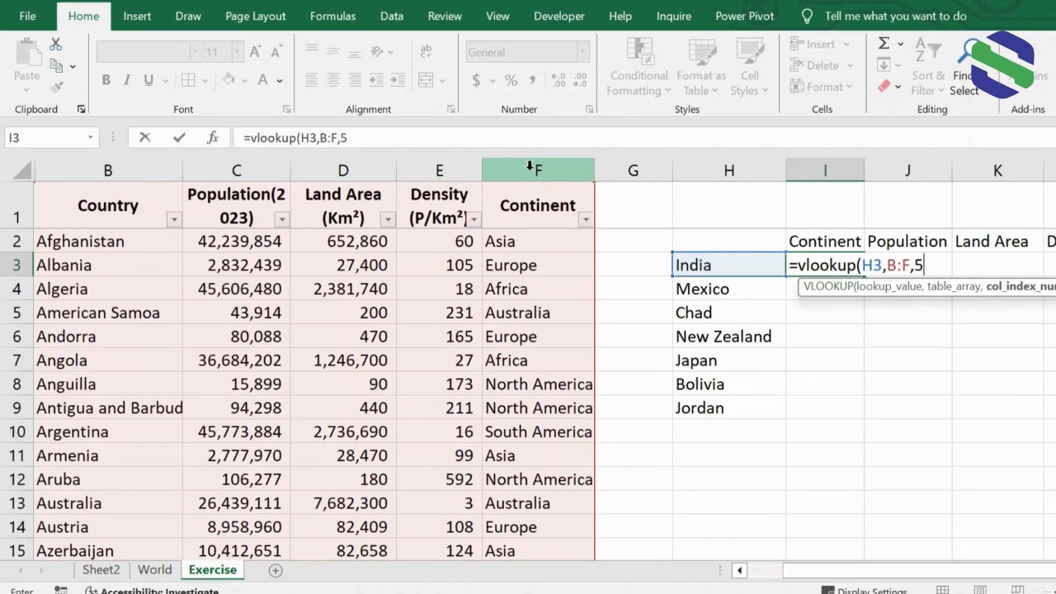
{"action": "type", "text": ","}
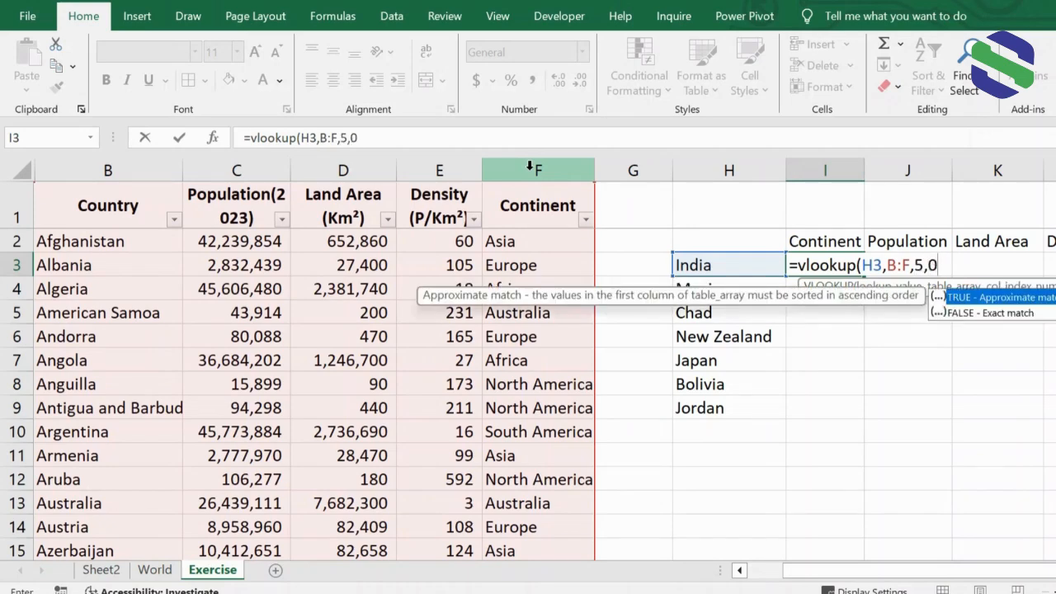
{"action": "type", "text": "0)"}
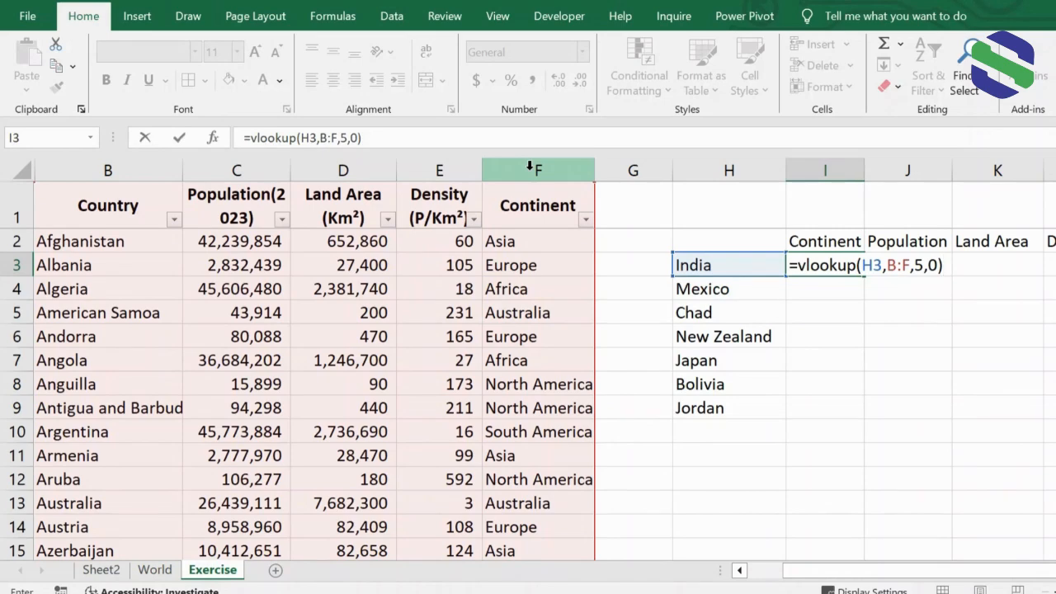
{"action": "key", "text": "Return"}
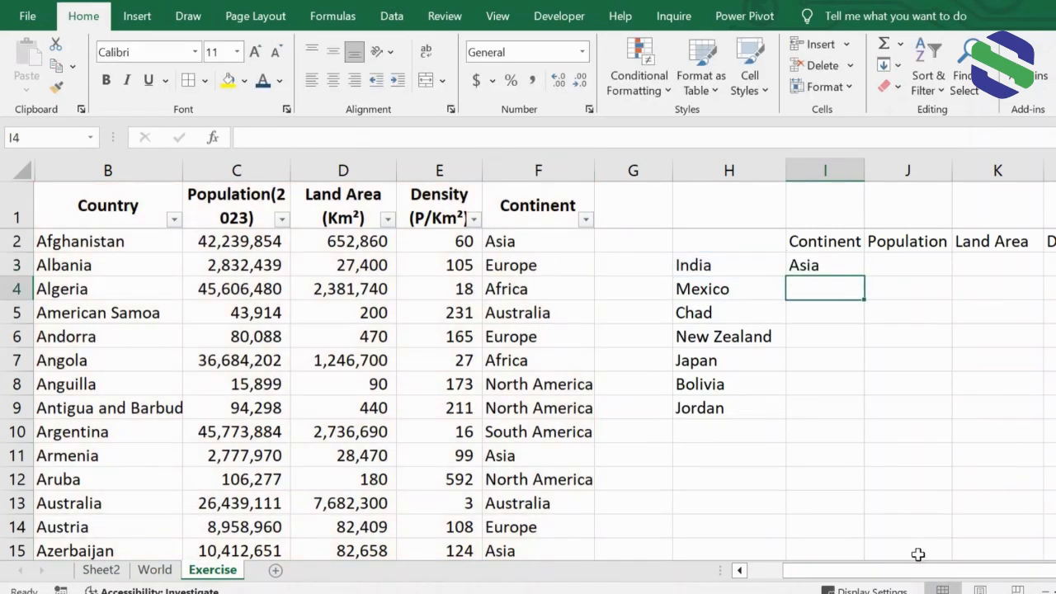
- Fill the continent formula from I3 down to I9 for the remaining countries
{"action": "scroll", "coordinate": [812, 473], "scroll_direction": "right", "scroll_amount": 2}
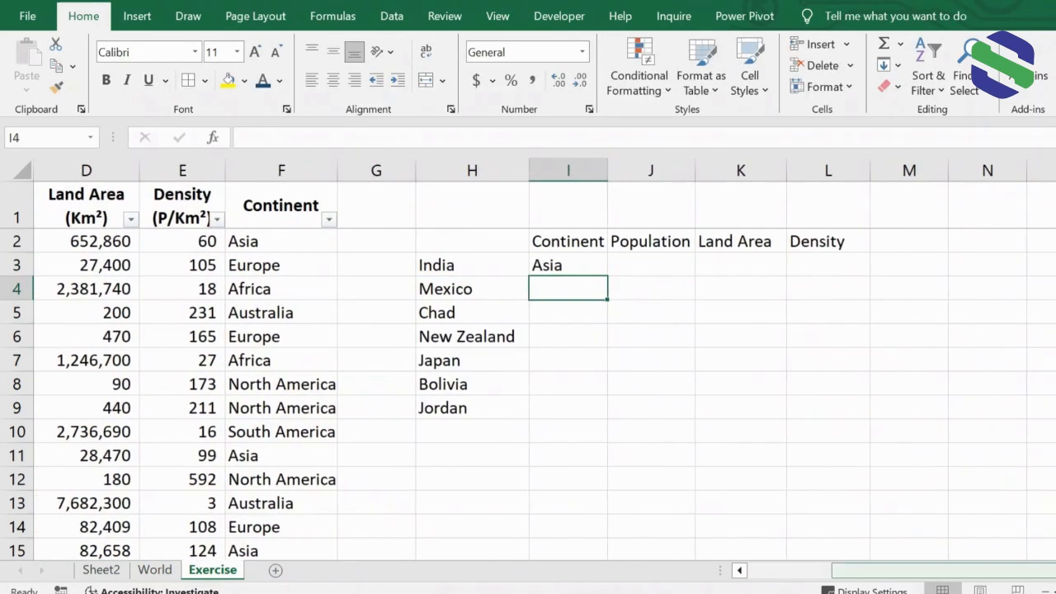
{"action": "left_click", "coordinate": [581, 266]}
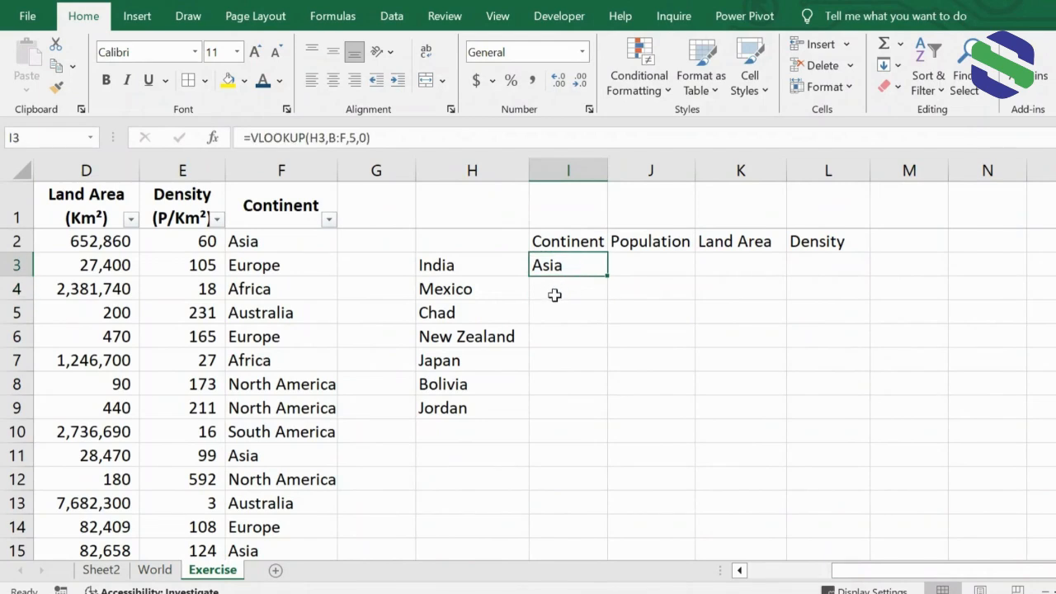
{"action": "left_click_drag", "start_coordinate": [605, 278], "coordinate": [585, 416]}
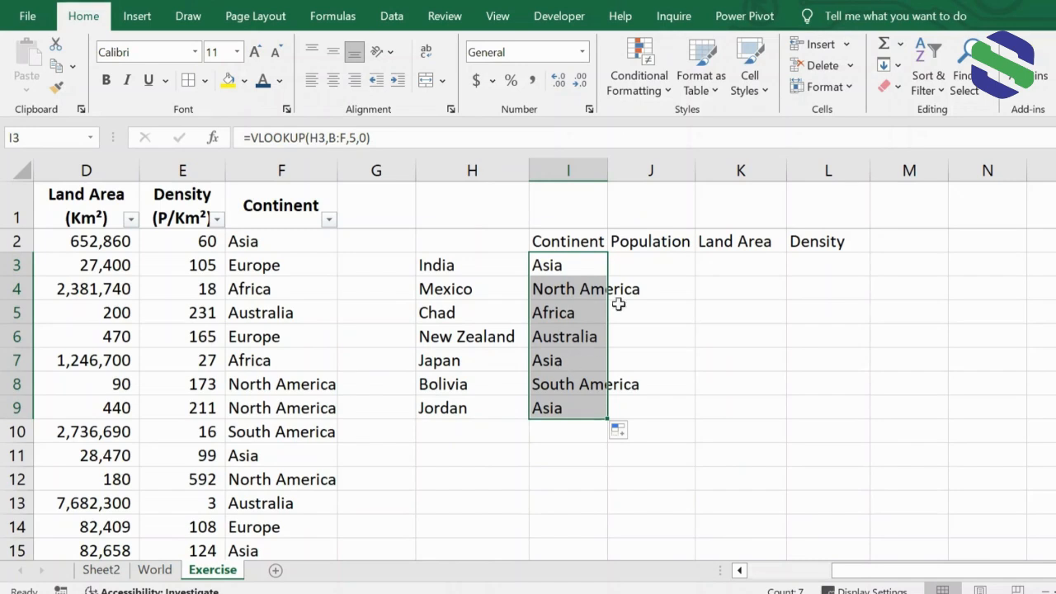
- Enter the formula =VLOOKUP(H3,B:F,2,0) in cell J3 to find India's population
{"action": "left_click", "coordinate": [649, 263]}
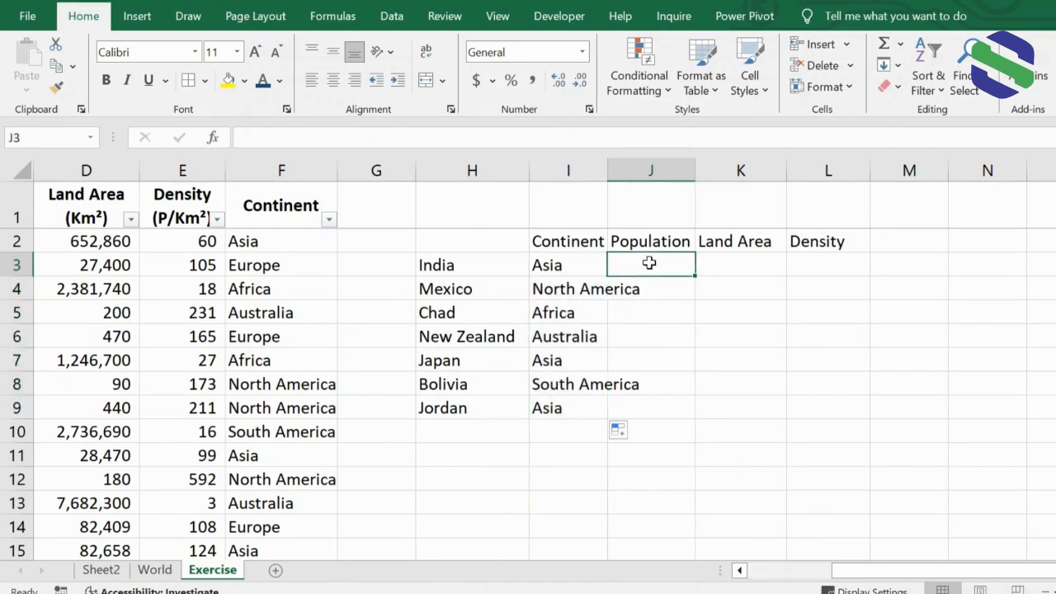
{"action": "type", "text": "=vlookup("}
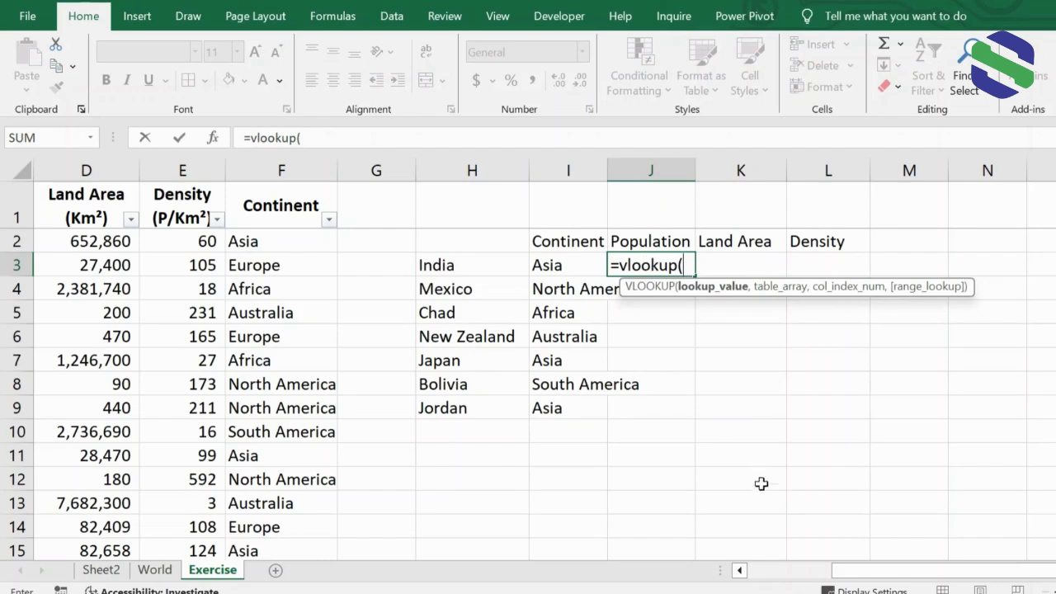
{"action": "left_click", "coordinate": [741, 571]}
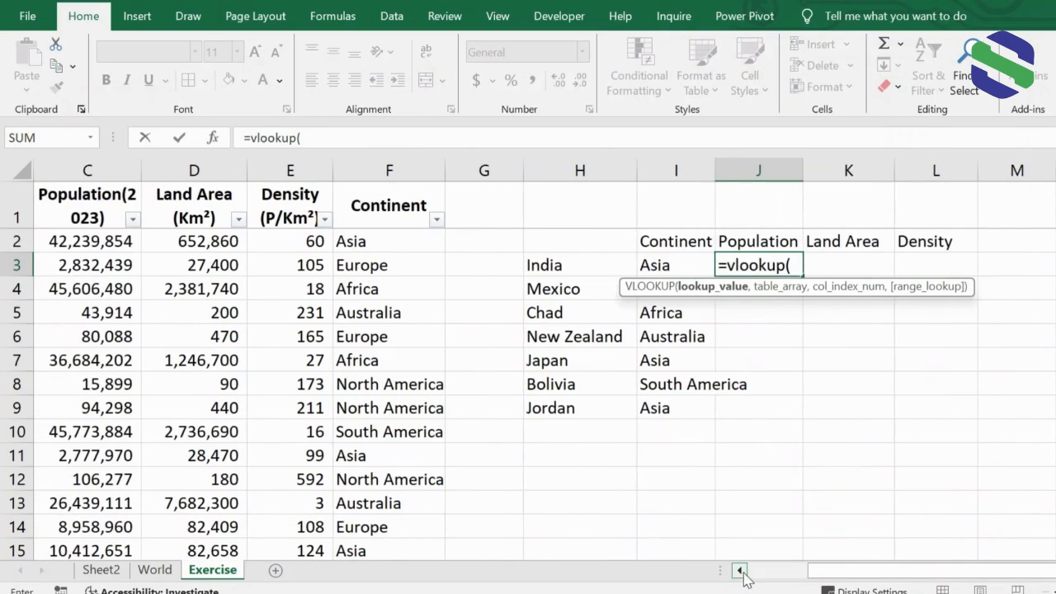
{"action": "left_click", "coordinate": [740, 571]}
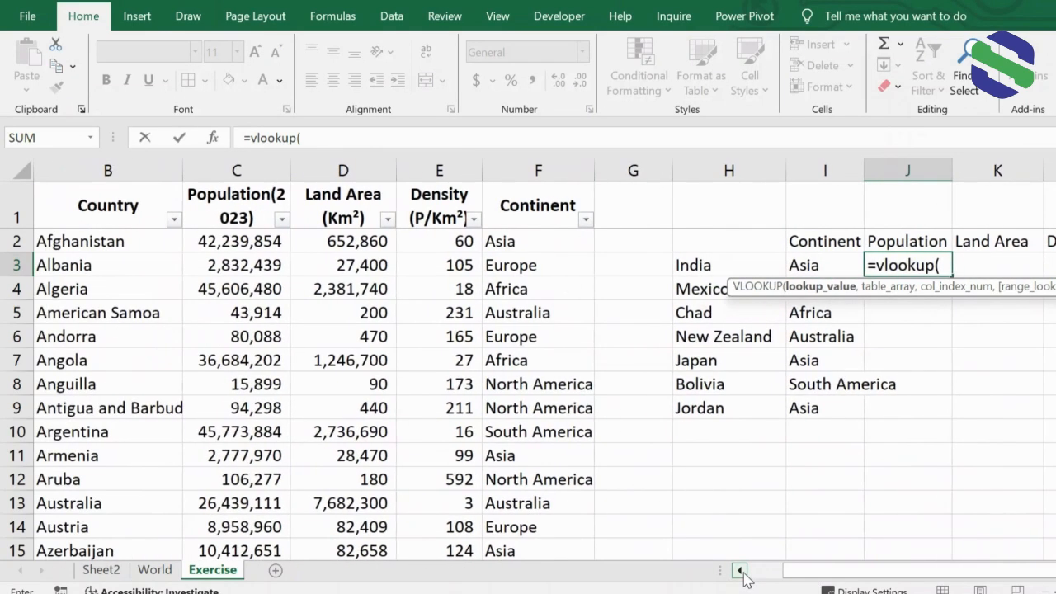
{"action": "left_click", "coordinate": [707, 264]}
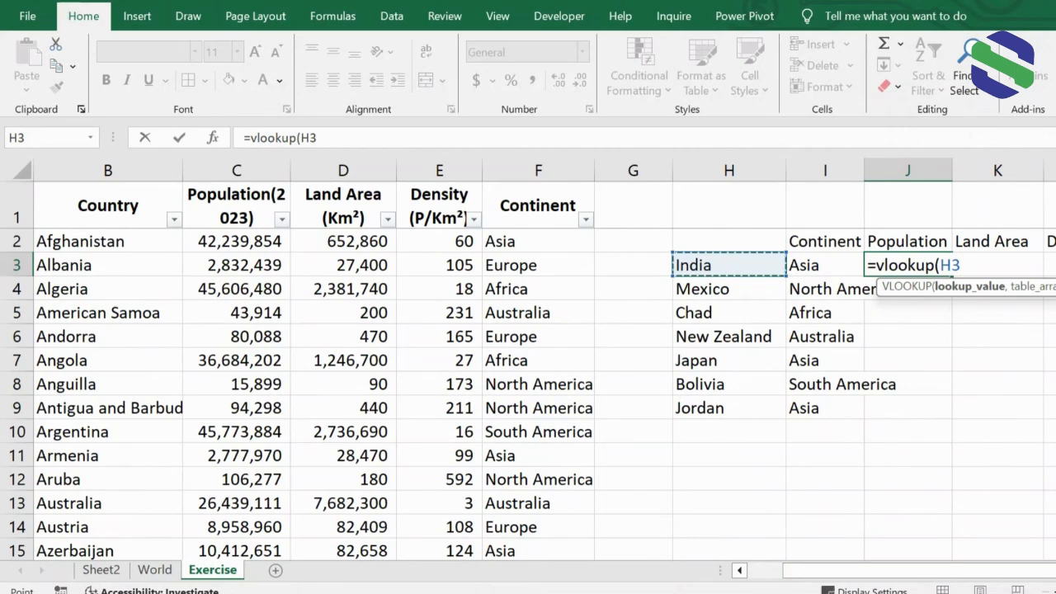
{"action": "scroll", "coordinate": [617, 402], "scroll_direction": "right", "scroll_amount": 5}
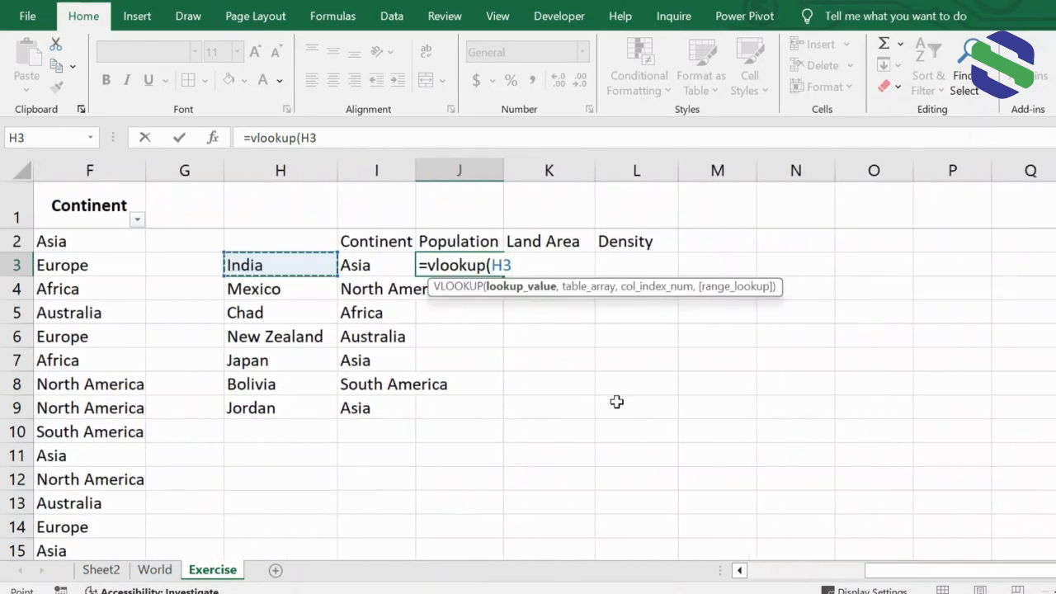
{"action": "type", "text": ","}
{"action": "left_click_drag", "start_coordinate": [903, 575], "coordinate": [632, 528]}
{"action": "left_click_drag", "start_coordinate": [126, 170], "coordinate": [528, 154]}
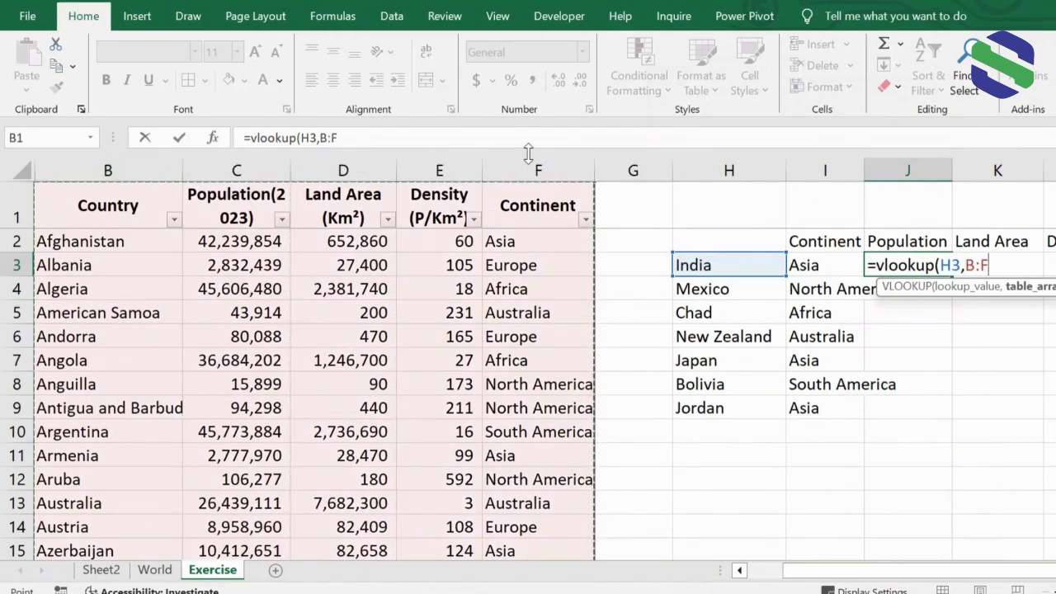
{"action": "type", "text": ",2"}
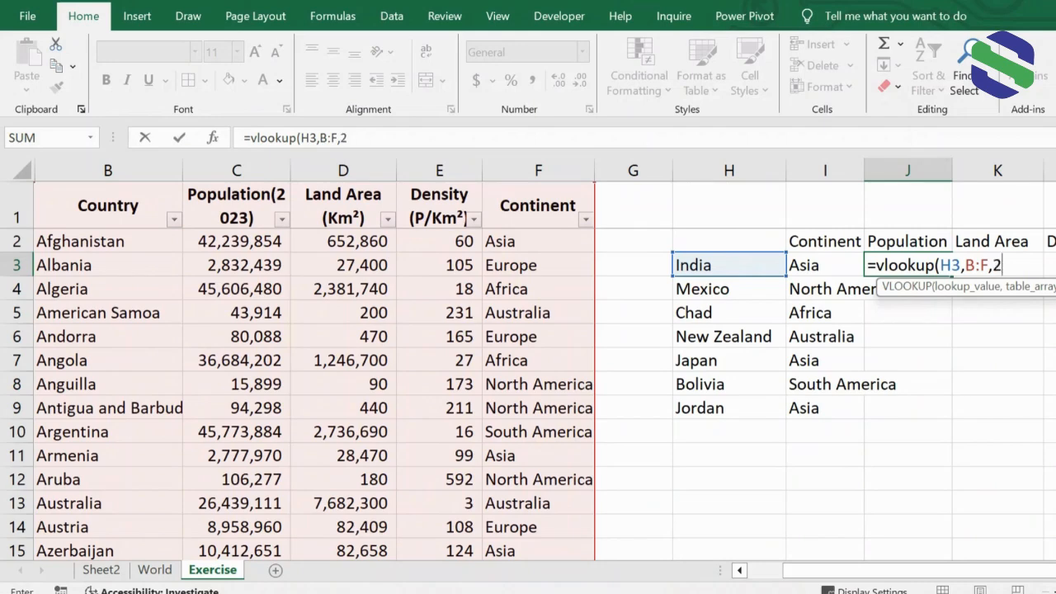
{"action": "type", "text": ","}
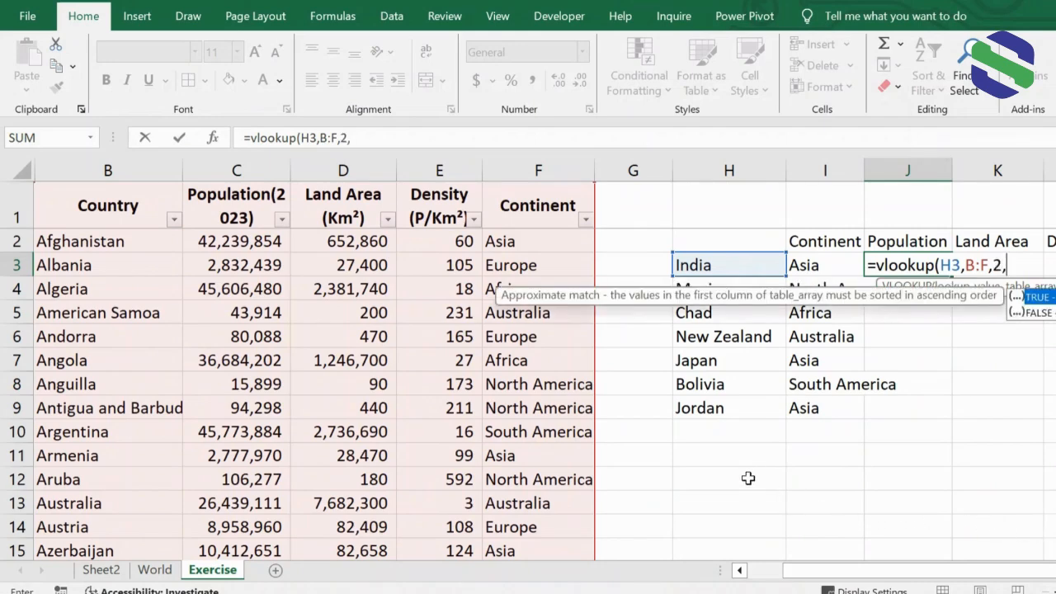
{"action": "type", "text": "0)"}
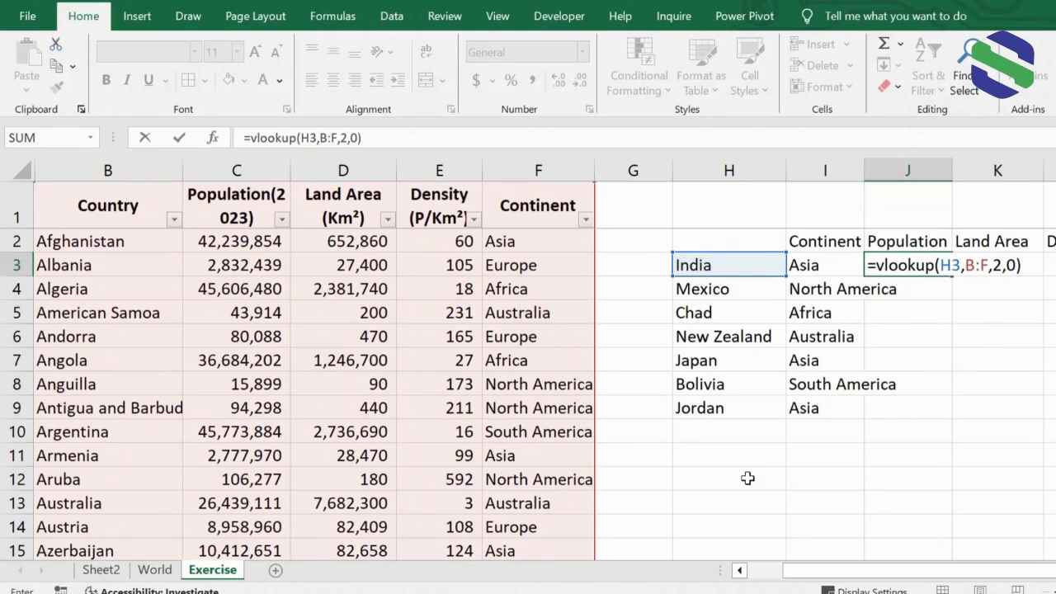
{"action": "key", "text": "Return"}
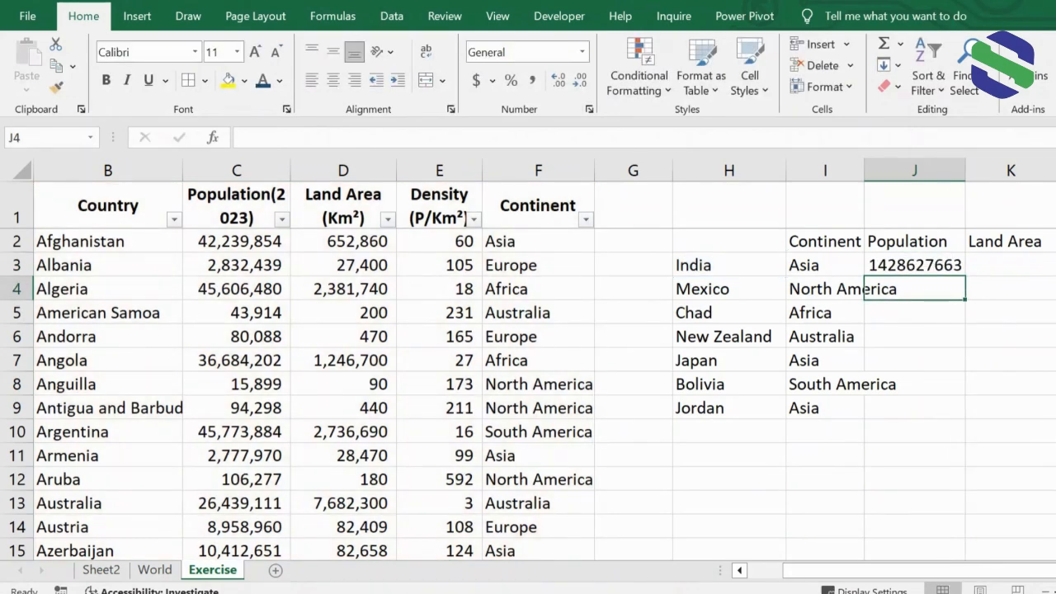
- Fill the population formula from J3 down to J9 for the remaining countries
{"action": "scroll", "coordinate": [446, 284], "scroll_direction": "right", "scroll_amount": 4}
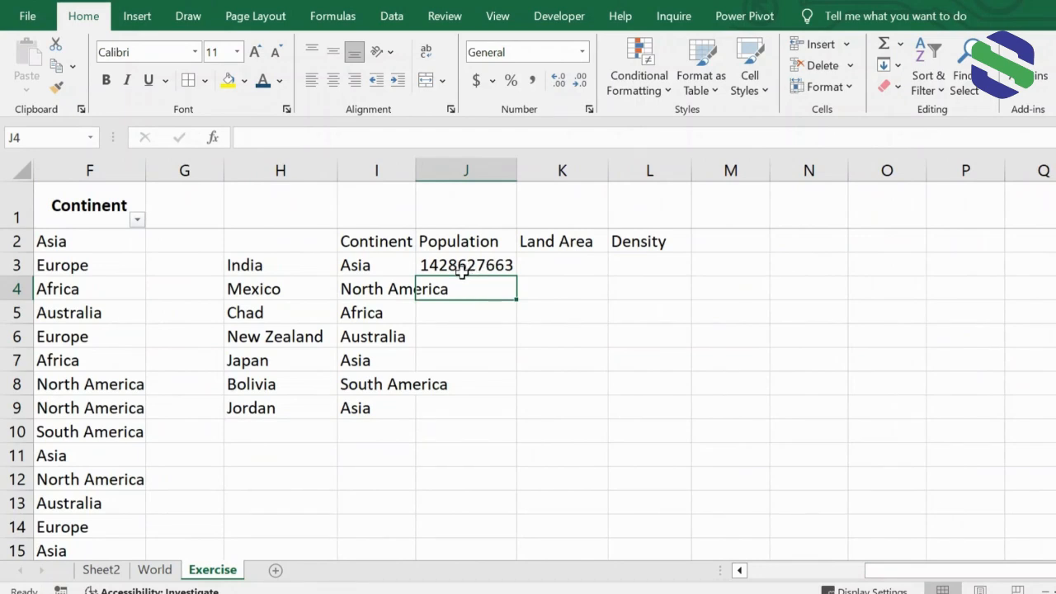
{"action": "left_click", "coordinate": [467, 266]}
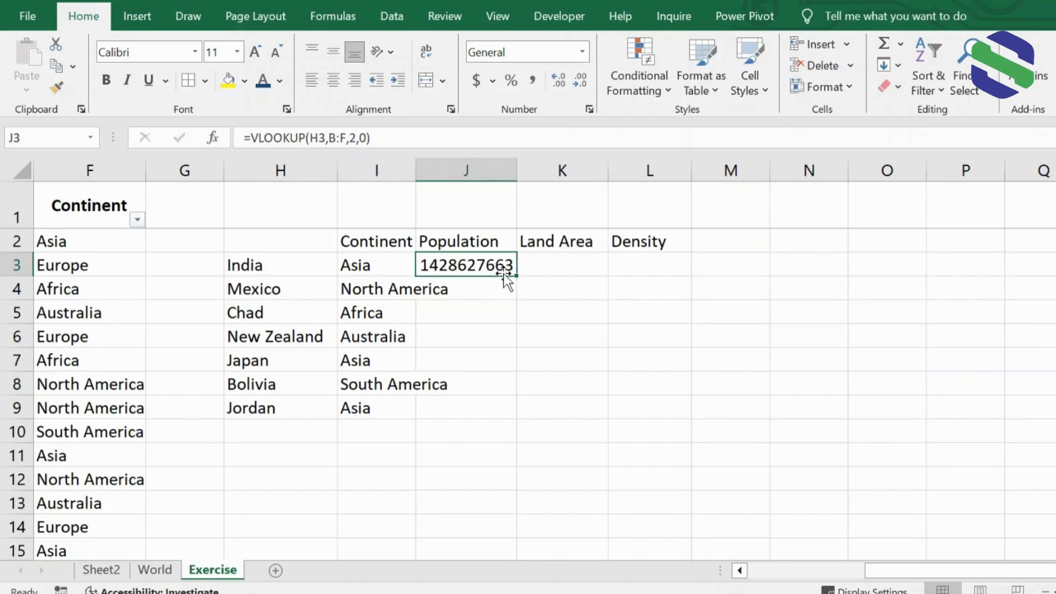
{"action": "left_click_drag", "start_coordinate": [515, 276], "coordinate": [500, 417]}
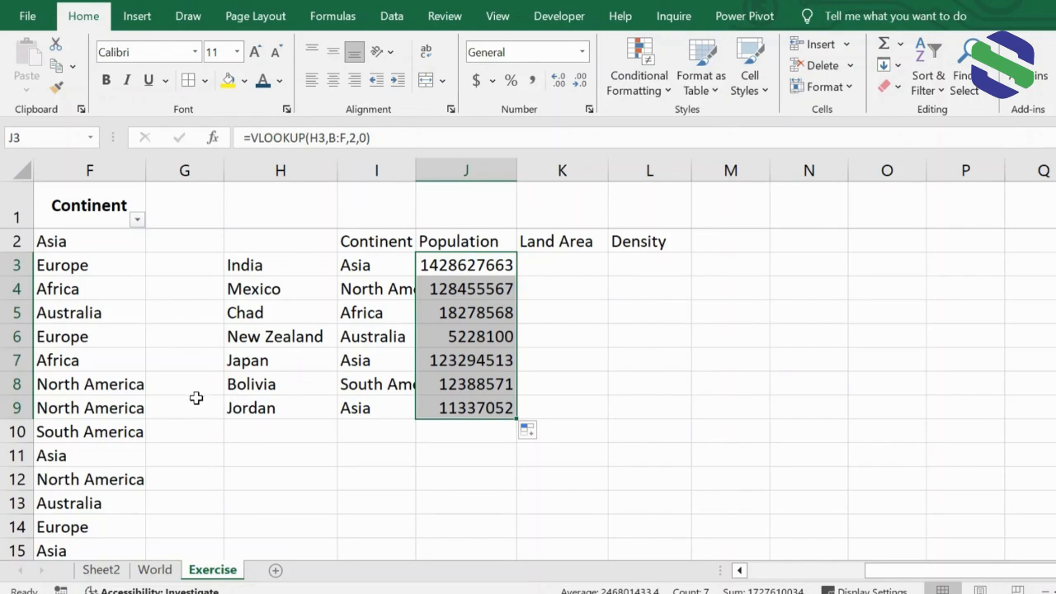
- Begin a VLOOKUP formula in cell K3 with lookup value H3 and the absolute table range $B$1:$F$235
{"action": "left_click", "coordinate": [1055, 570]}
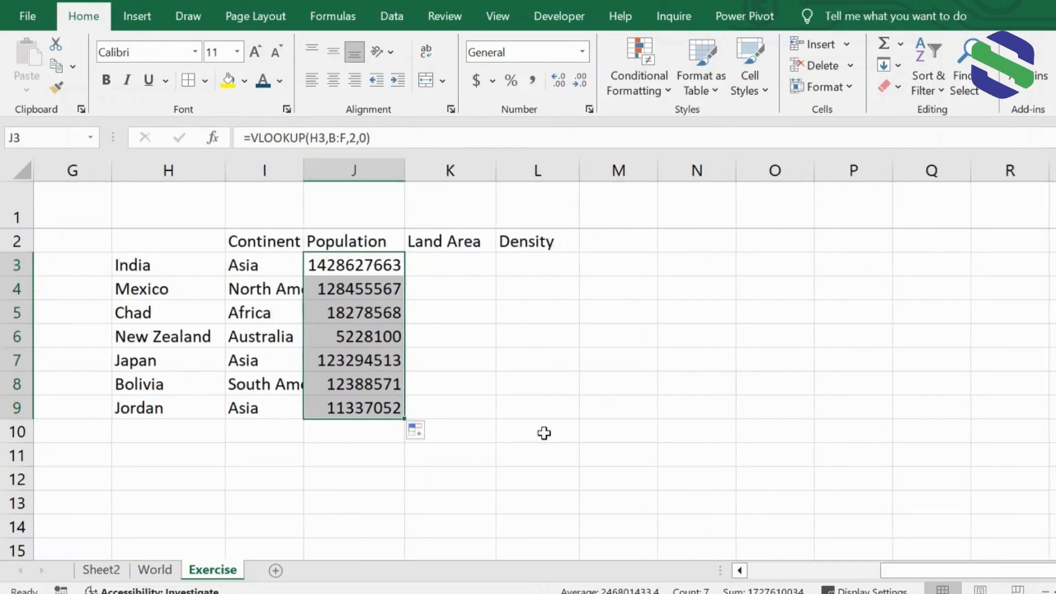
{"action": "left_click", "coordinate": [444, 271]}
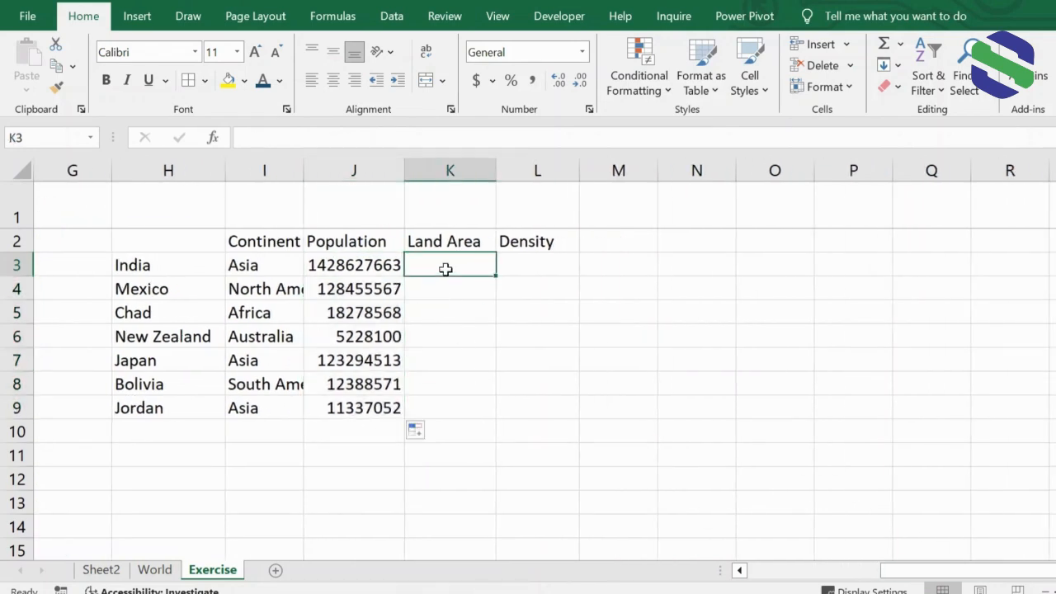
{"action": "type", "text": "=vlookup("}
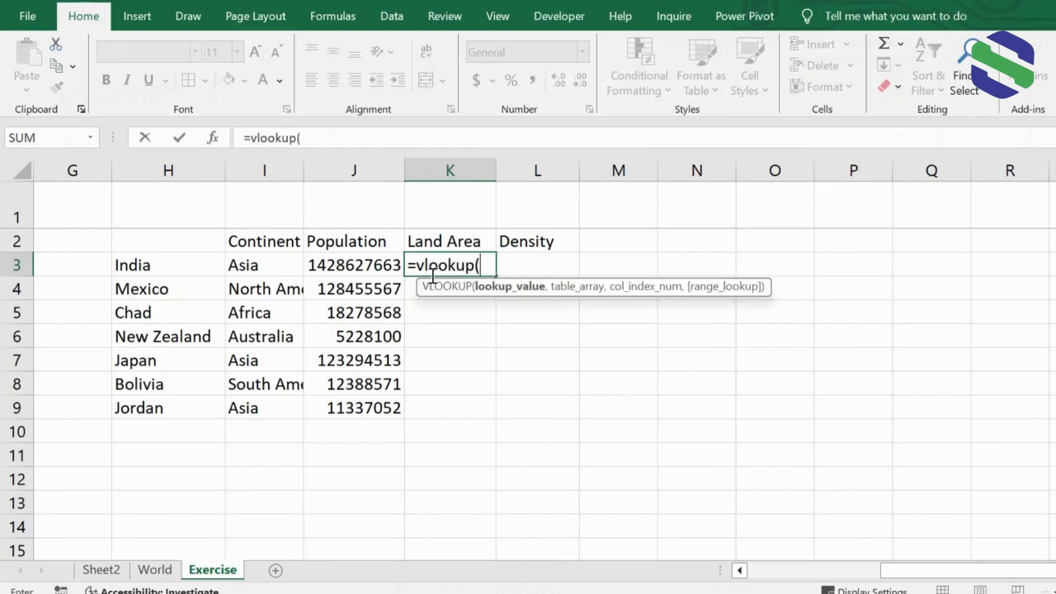
{"action": "left_click", "coordinate": [176, 265]}
{"action": "type", "text": ","}
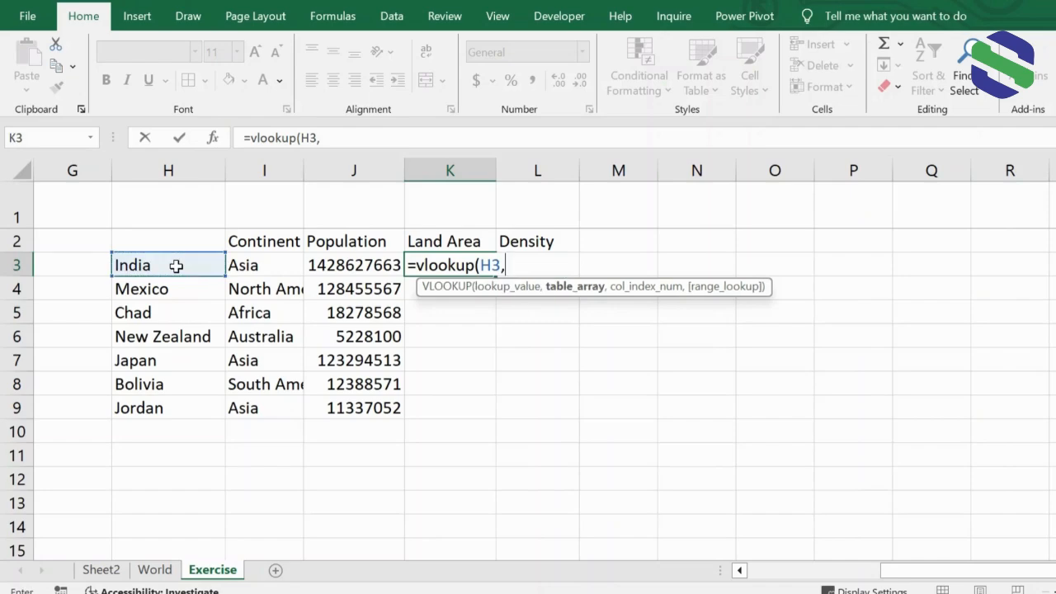
{"action": "left_click_drag", "start_coordinate": [912, 573], "coordinate": [766, 575]}
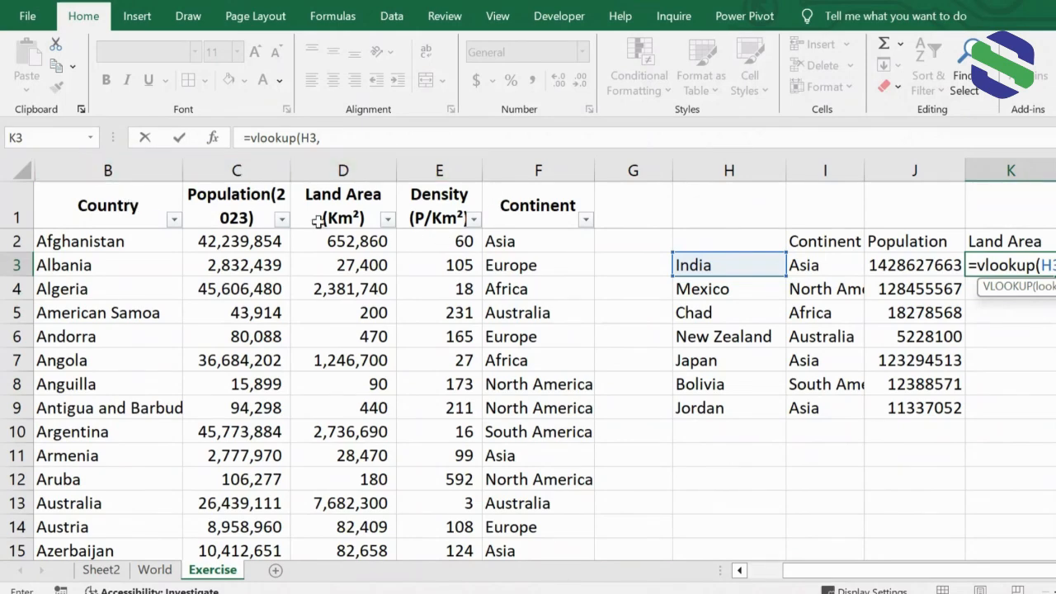
{"action": "left_click", "coordinate": [137, 206]}
{"action": "left_click_drag", "start_coordinate": [190, 213], "coordinate": [496, 480]}
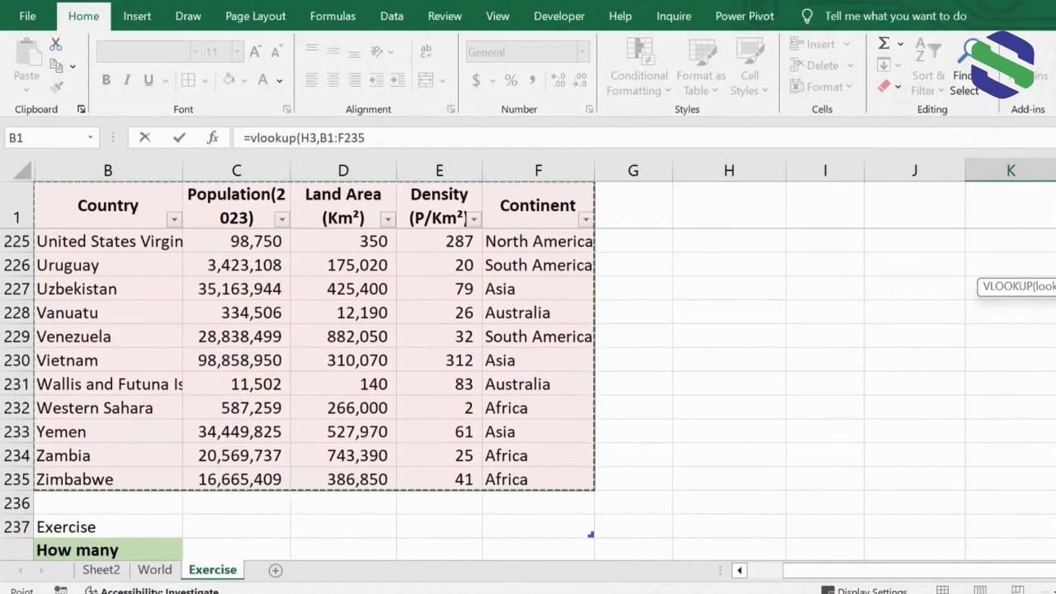
{"action": "scroll", "coordinate": [538, 371], "scroll_direction": "up", "scroll_amount": 13}
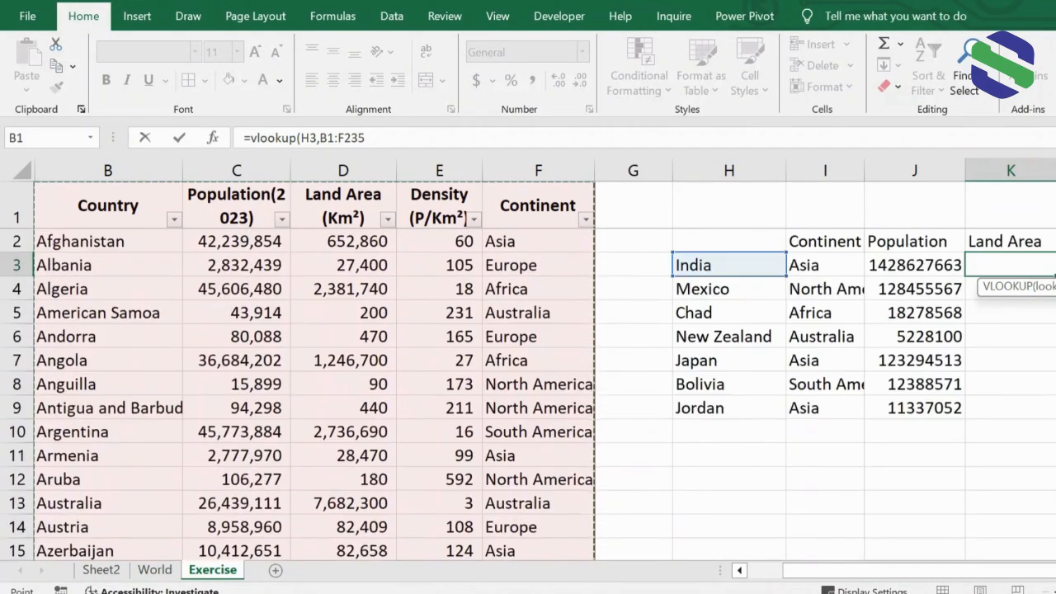
{"action": "scroll", "coordinate": [771, 318], "scroll_direction": "right", "scroll_amount": 3}
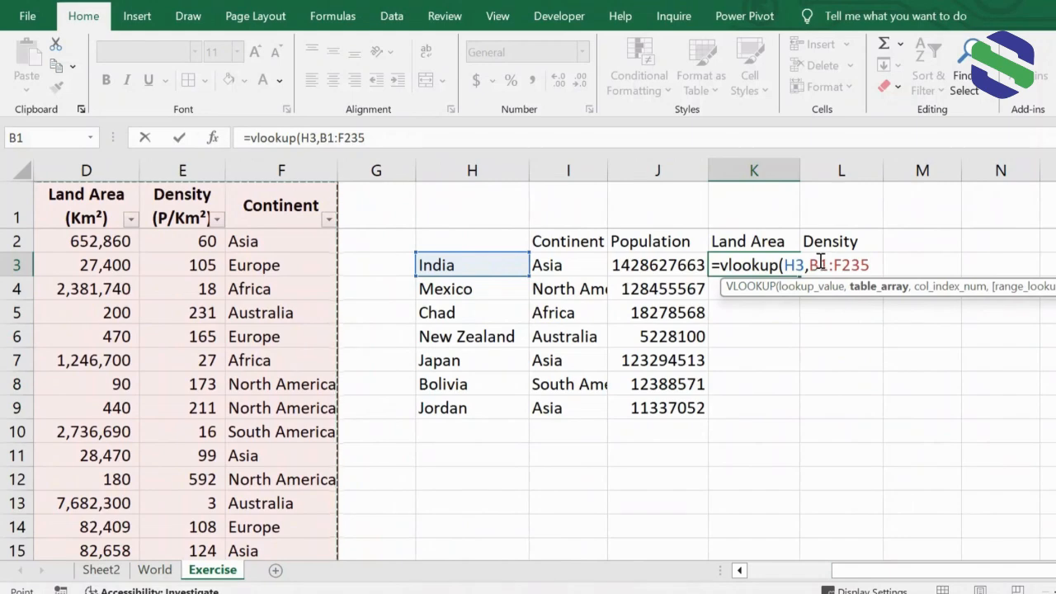
{"action": "key", "text": "F4"}
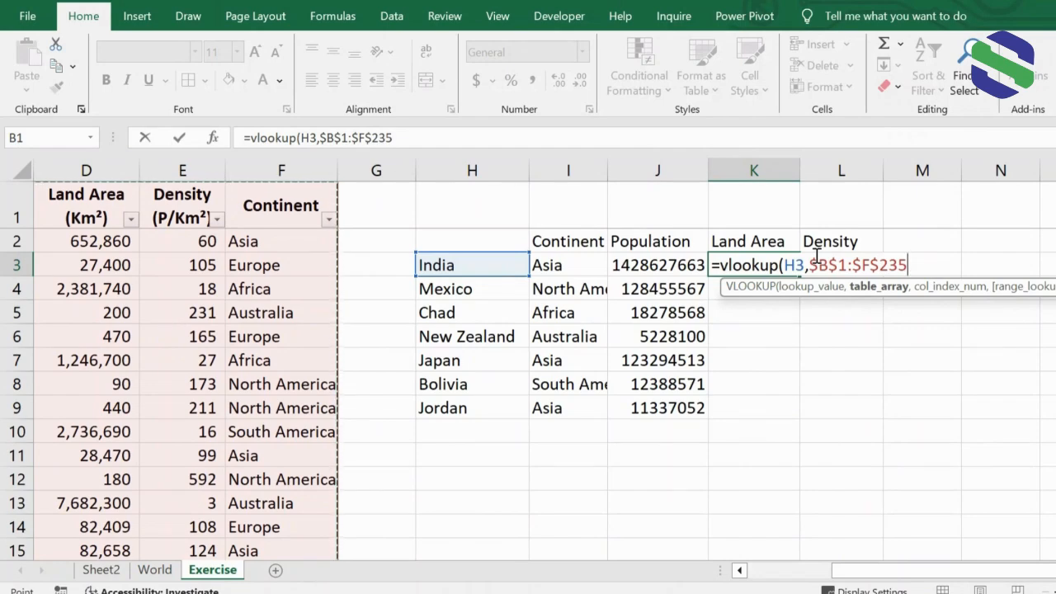
- Complete the land area formula in K3 with column index 3 and exact match 0, giving =VLOOKUP(H3,$B$1:$F$235,3,0)
{"action": "type", "text": ","}
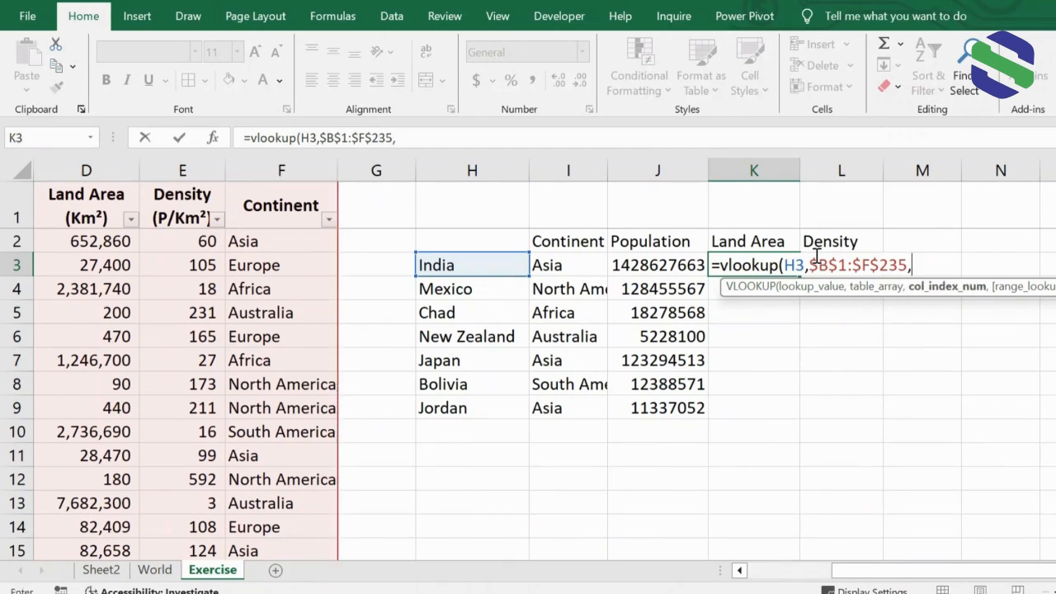
{"action": "left_click_drag", "start_coordinate": [898, 570], "coordinate": [805, 582]}
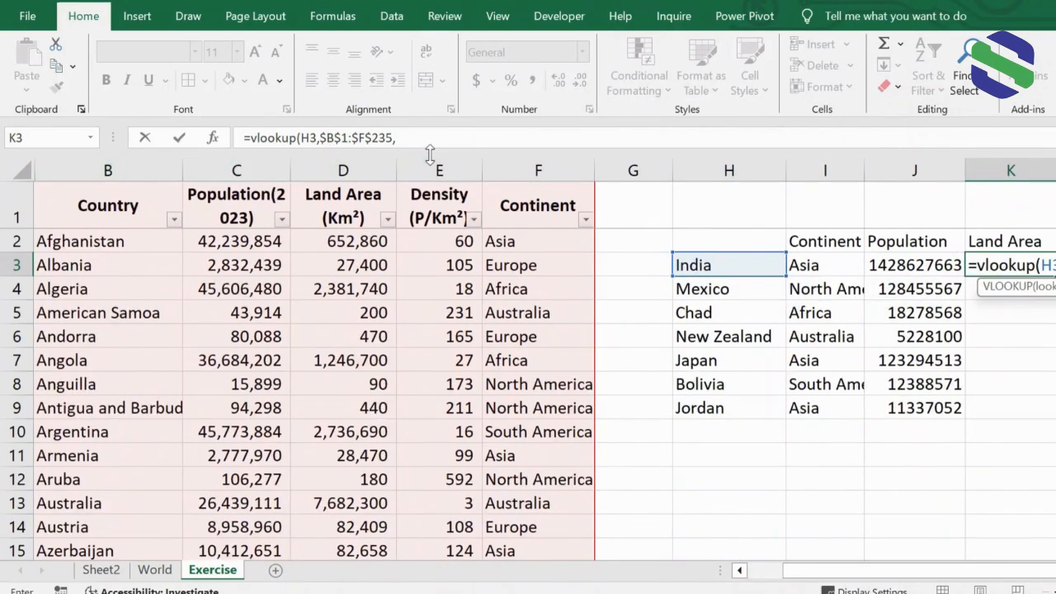
{"action": "type", "text": "3,0"}
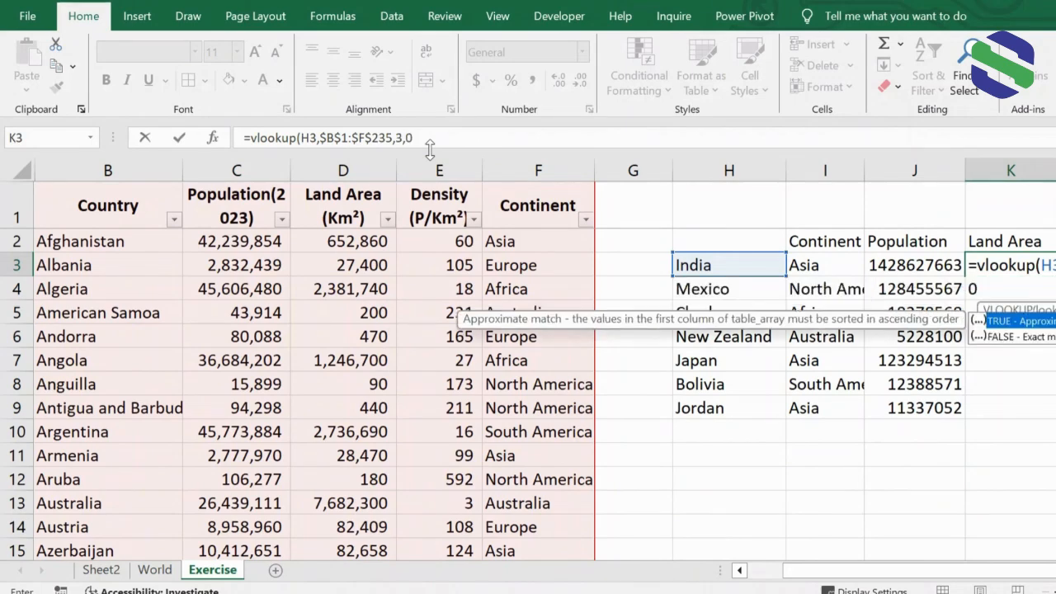
{"action": "type", "text": ")"}
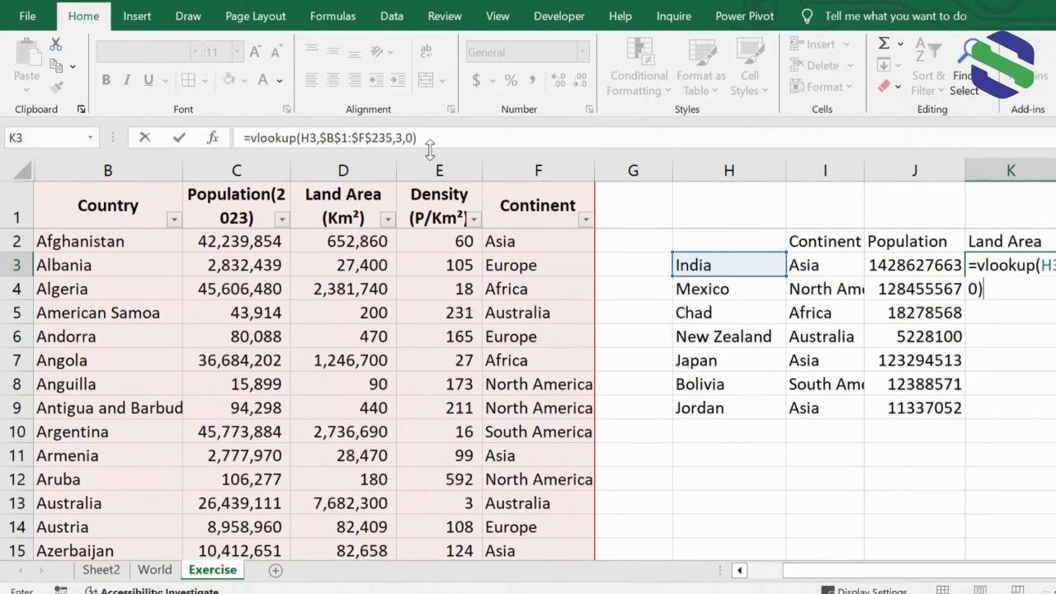
{"action": "key", "text": "Return"}
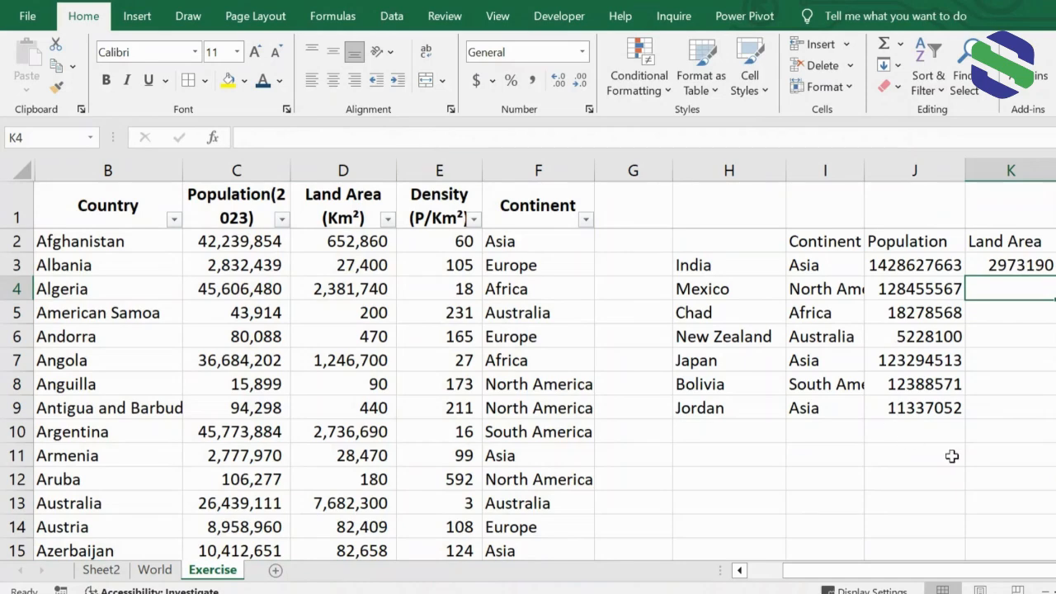
- Fill the land area formula from K3 down to K9 for the remaining countries
{"action": "scroll", "coordinate": [847, 328], "scroll_direction": "right", "scroll_amount": 3}
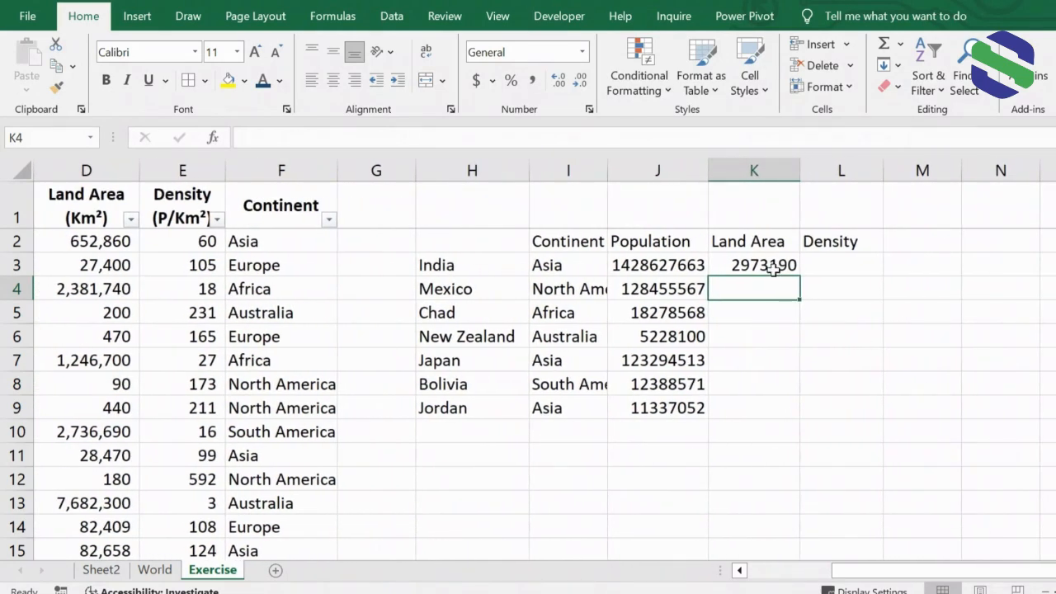
{"action": "left_click", "coordinate": [778, 266]}
{"action": "left_click_drag", "start_coordinate": [800, 277], "coordinate": [780, 420]}
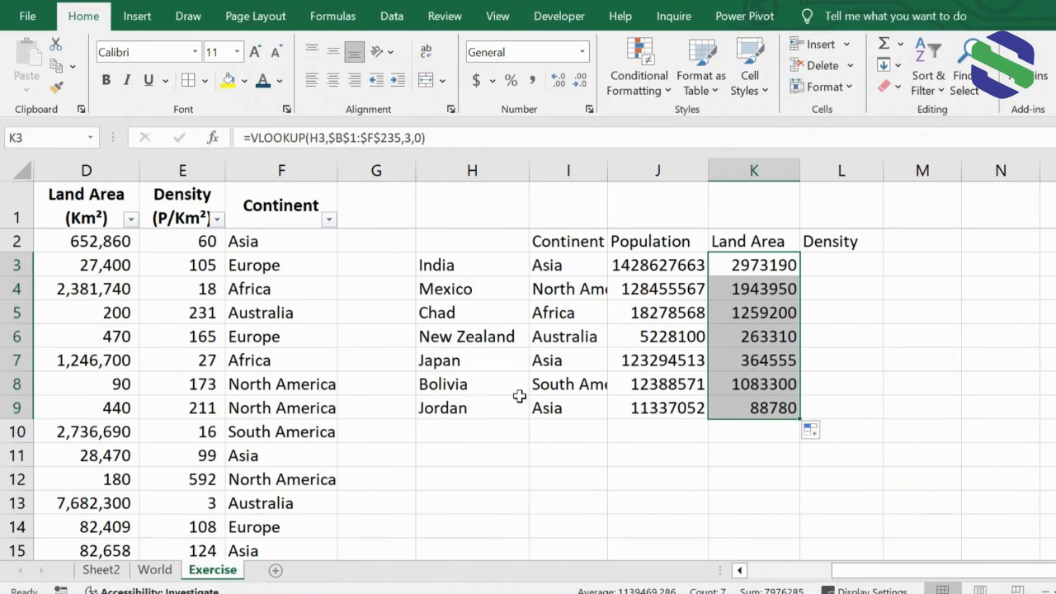
- Begin a VLOOKUP formula in cell L3 with lookup value H3 and the absolute table range $B$1:$F$235
{"action": "scroll", "coordinate": [921, 517], "scroll_direction": "right", "scroll_amount": 4}
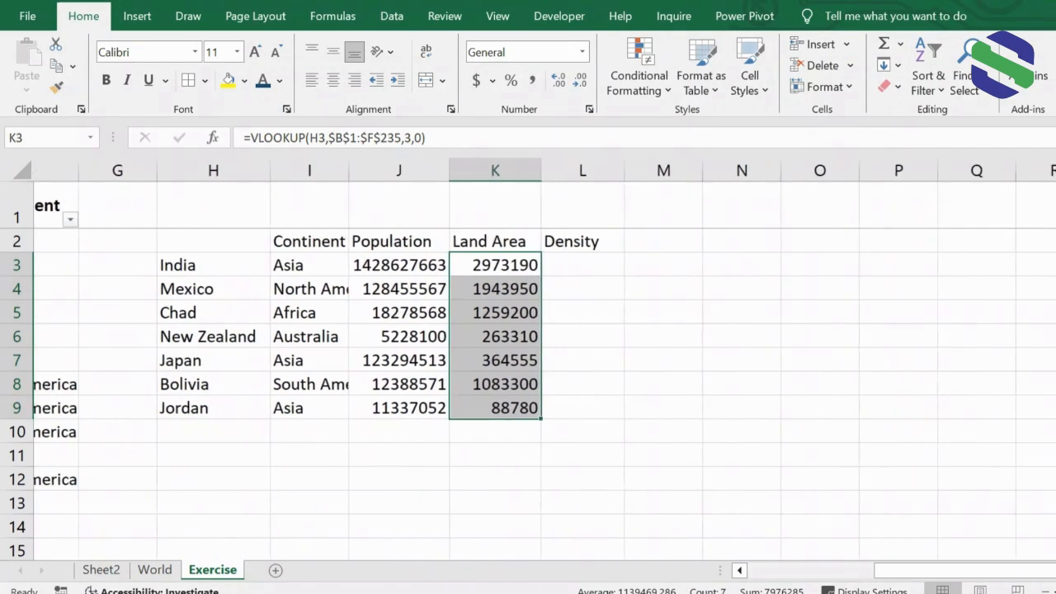
{"action": "left_click", "coordinate": [449, 266]}
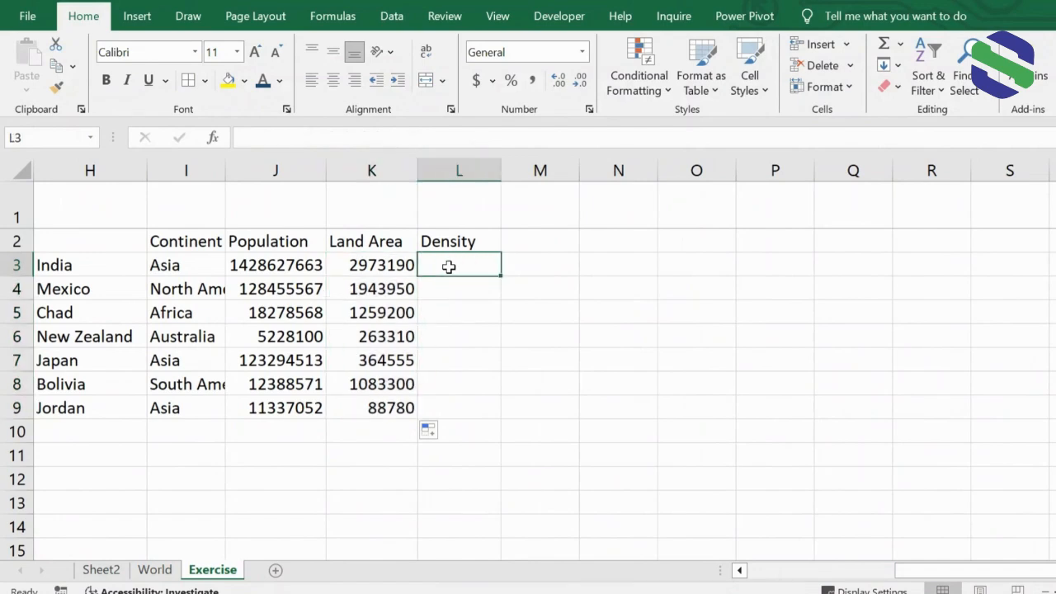
{"action": "type", "text": "=vl"}
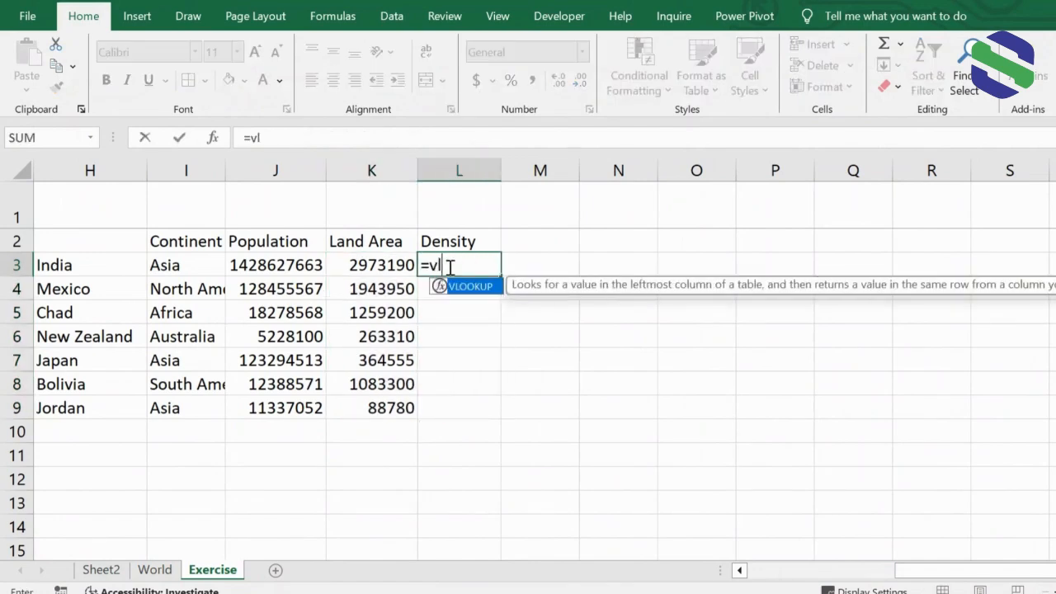
{"action": "type", "text": "ookup("}
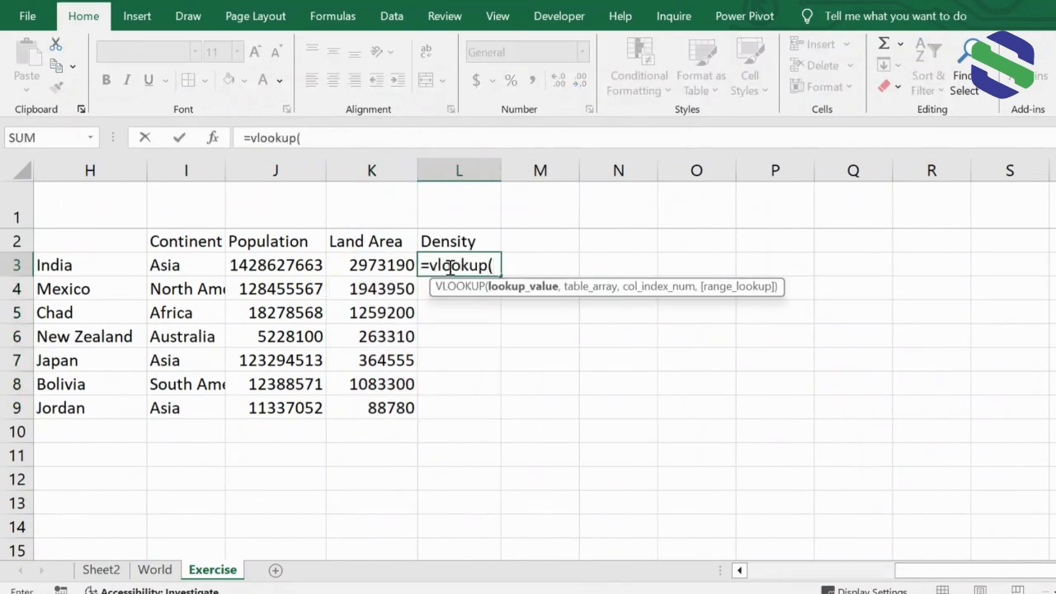
{"action": "left_click", "coordinate": [93, 263]}
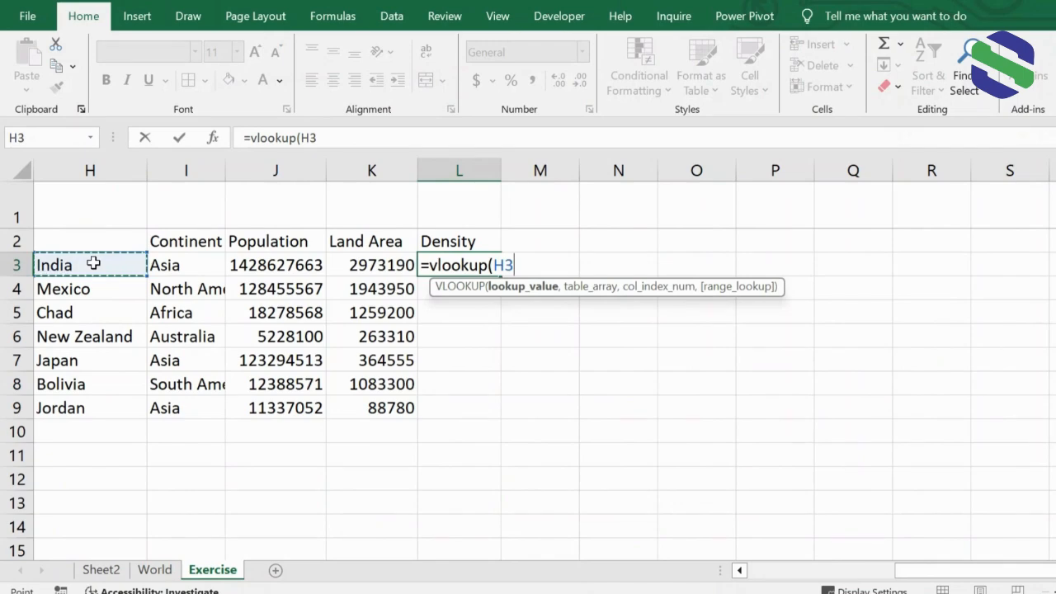
{"action": "type", "text": ","}
{"action": "left_click_drag", "start_coordinate": [981, 568], "coordinate": [817, 573]}
{"action": "left_click_drag", "start_coordinate": [141, 212], "coordinate": [505, 348]}
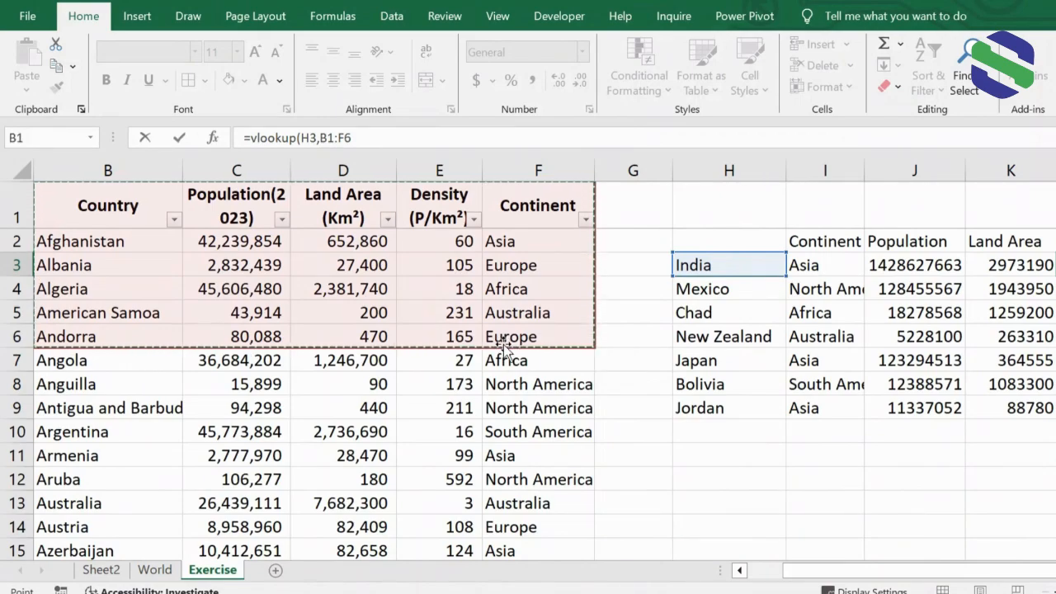
{"action": "key", "text": "ctrl+shift+Down"}
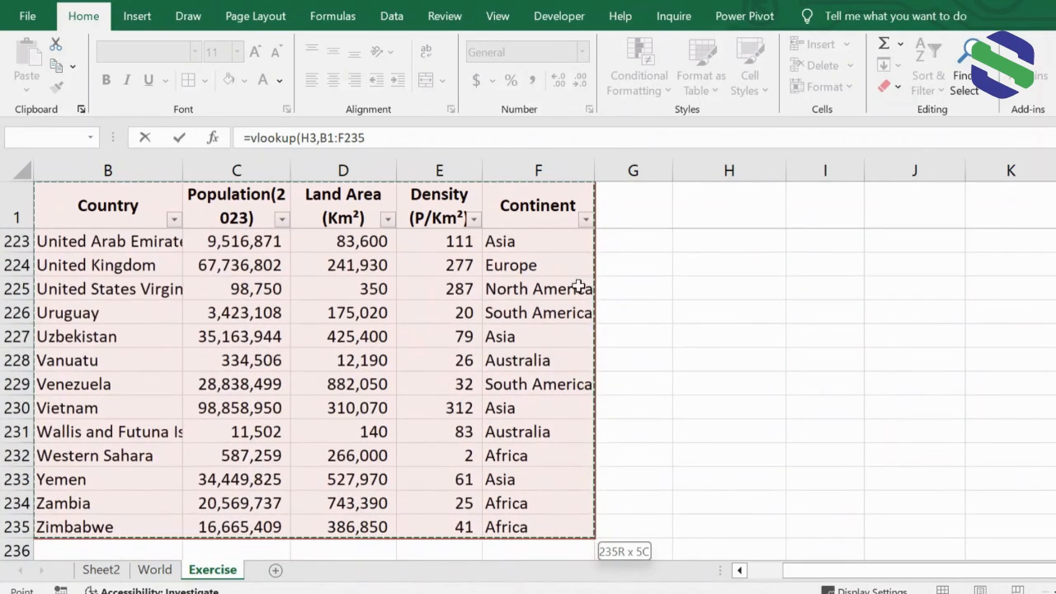
{"action": "scroll", "coordinate": [330, 388], "scroll_direction": "up", "scroll_amount": 20}
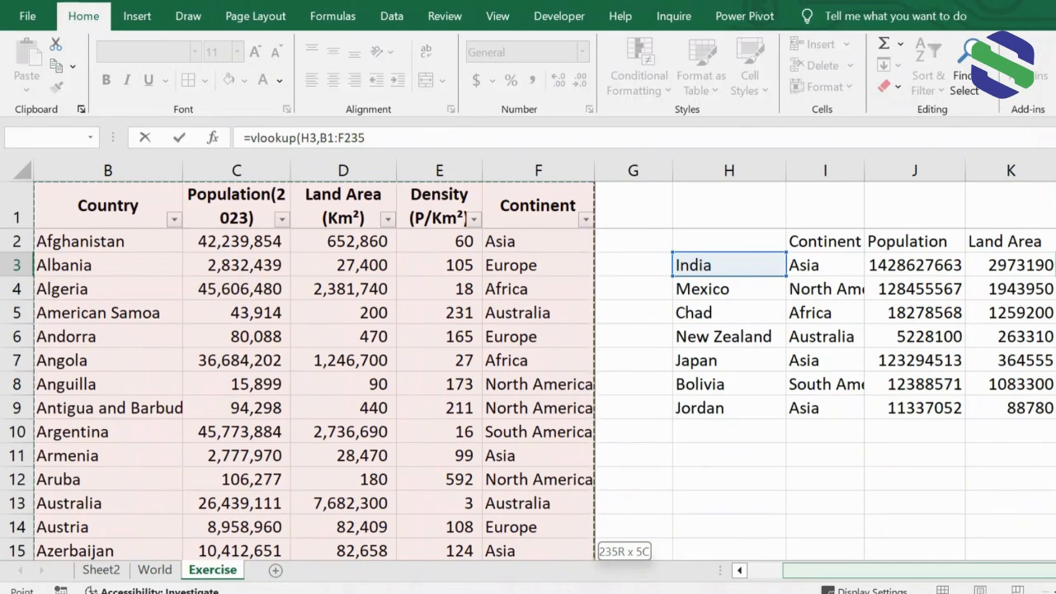
{"action": "scroll", "coordinate": [964, 314], "scroll_direction": "right", "scroll_amount": 3}
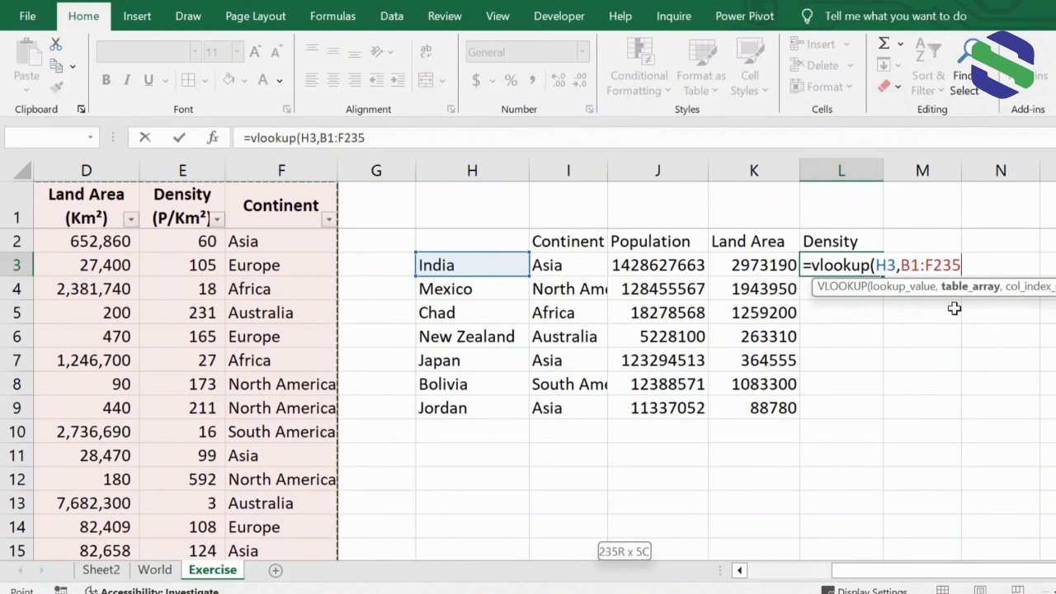
{"action": "key", "text": "F4"}
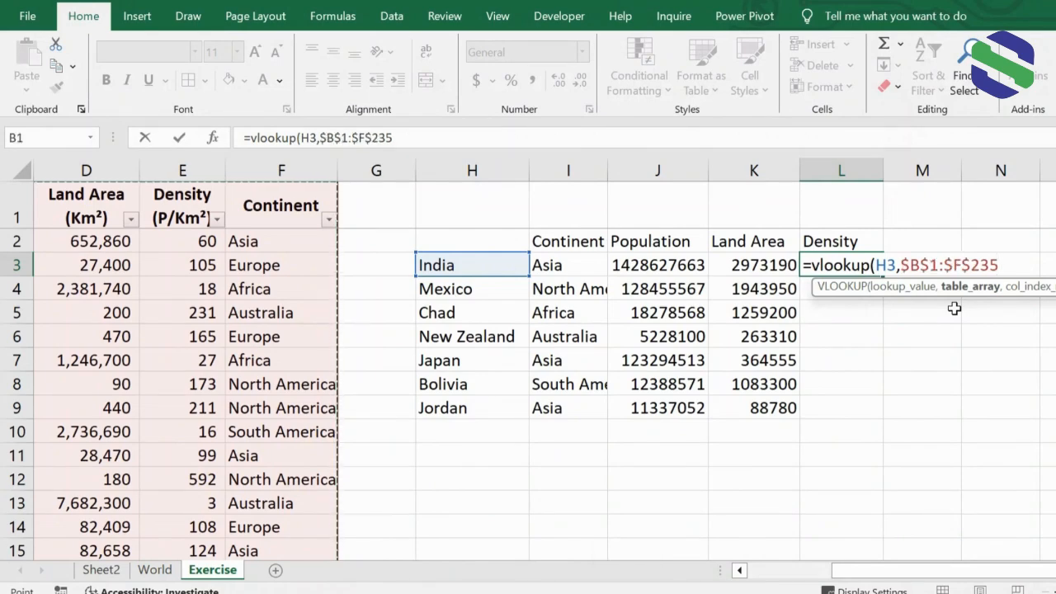
- Complete the density formula in L3 with column index 4 and exact match 0, giving =VLOOKUP(H3,$B$1:$F$235,4,0)
{"action": "type", "text": ","}
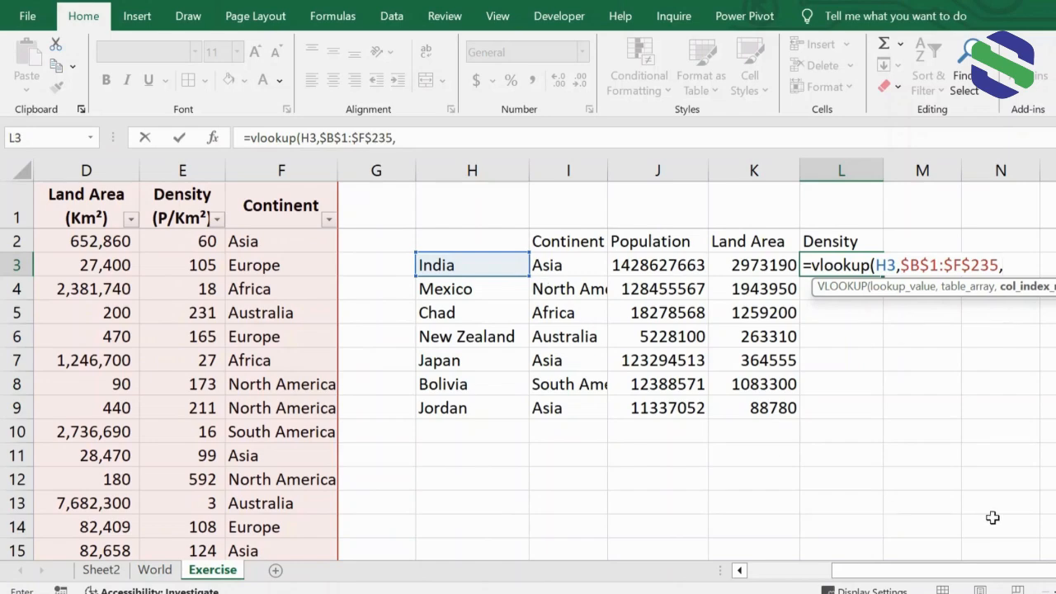
{"action": "left_click_drag", "start_coordinate": [952, 575], "coordinate": [821, 577]}
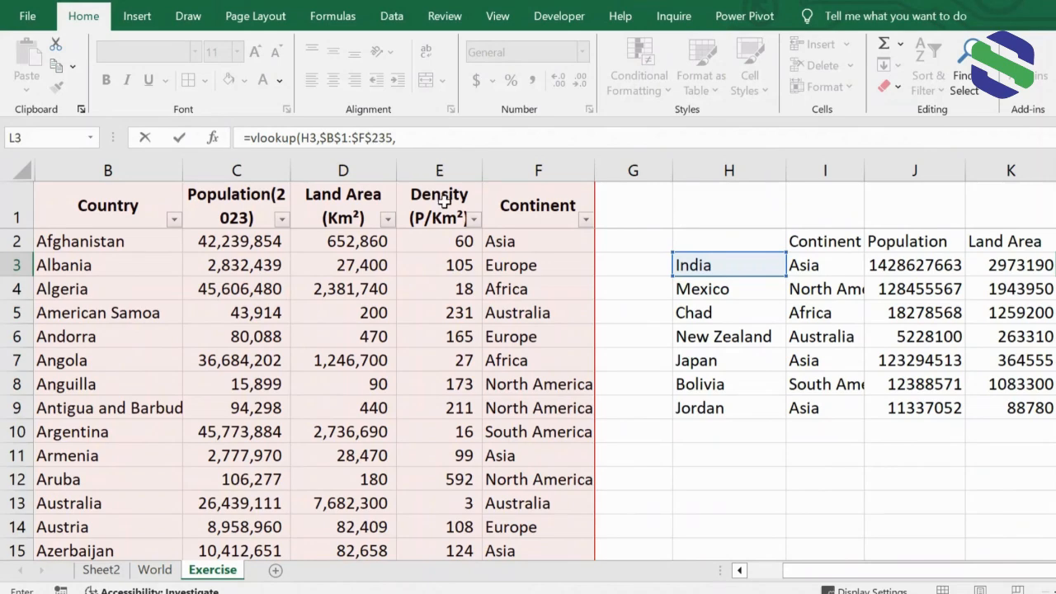
{"action": "type", "text": "4,0"}
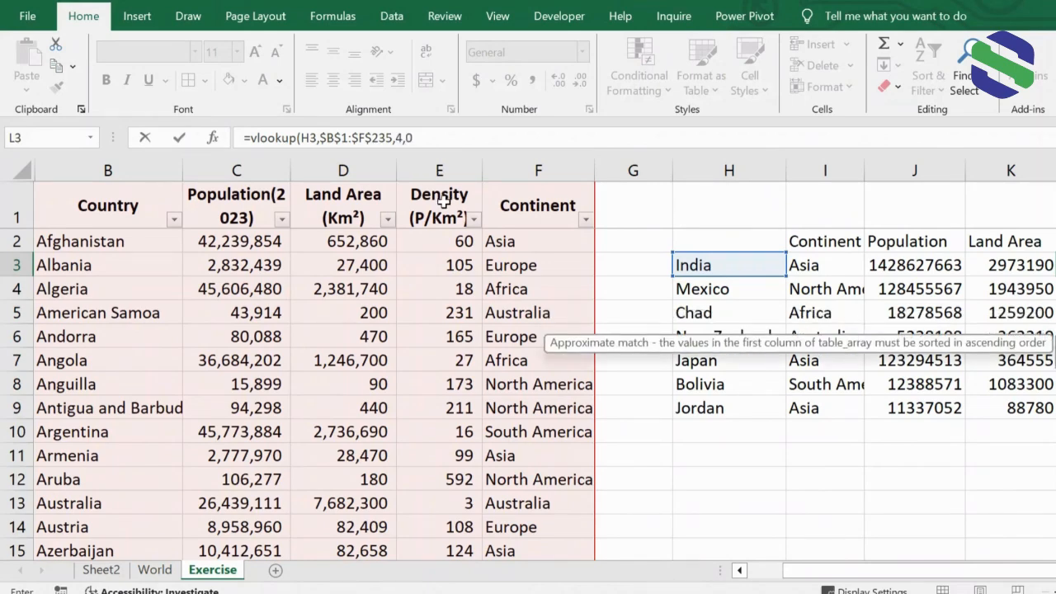
{"action": "type", "text": ")"}
{"action": "key", "text": "Return"}
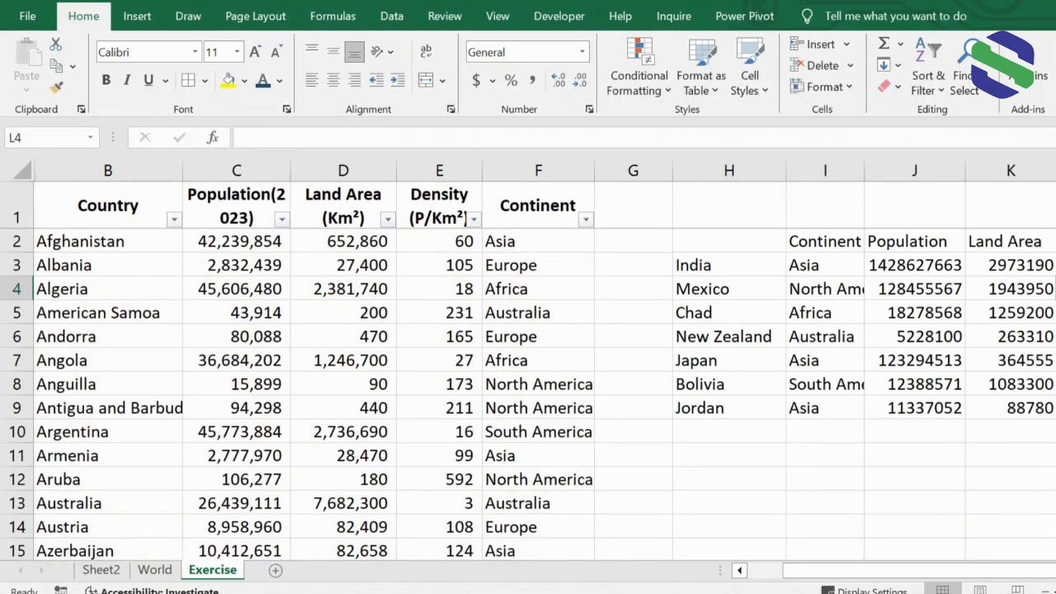
- Fill the density formula from L3 down to L9 for the remaining countries
{"action": "scroll", "coordinate": [715, 296], "scroll_direction": "right", "scroll_amount": 5}
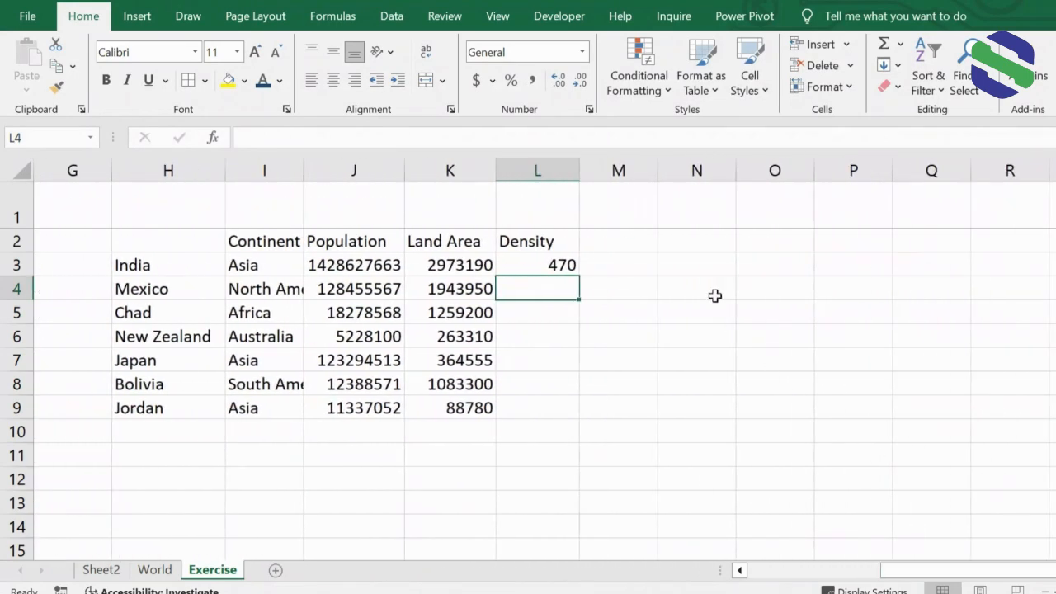
{"action": "left_click", "coordinate": [548, 263]}
{"action": "left_click_drag", "start_coordinate": [578, 276], "coordinate": [562, 419]}
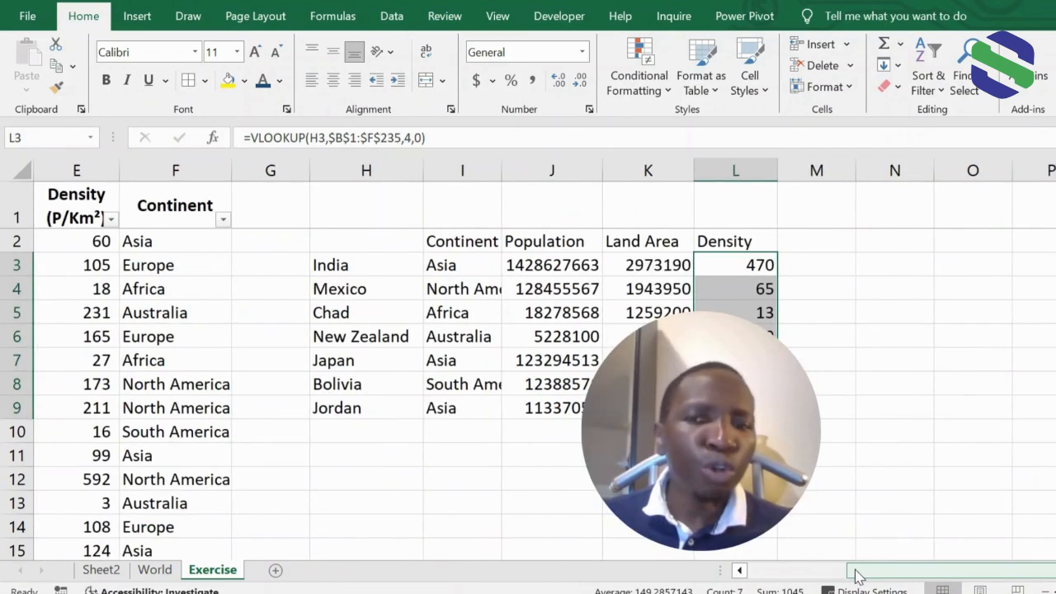